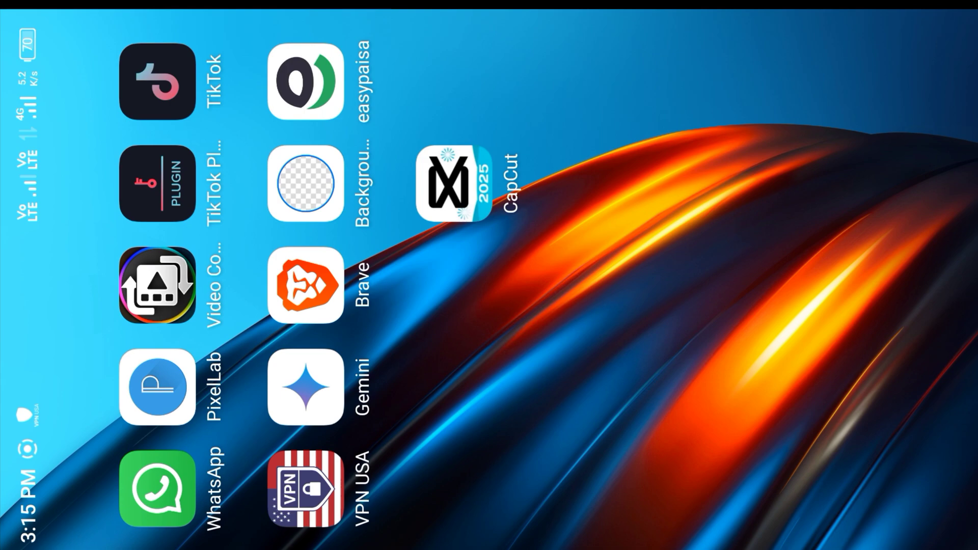
Launch CapCut and start a new project with the 00:07 clip of the man in the pink sweater.
drag(840, 291, 535, 291)
drag(688, 286, 965, 286)
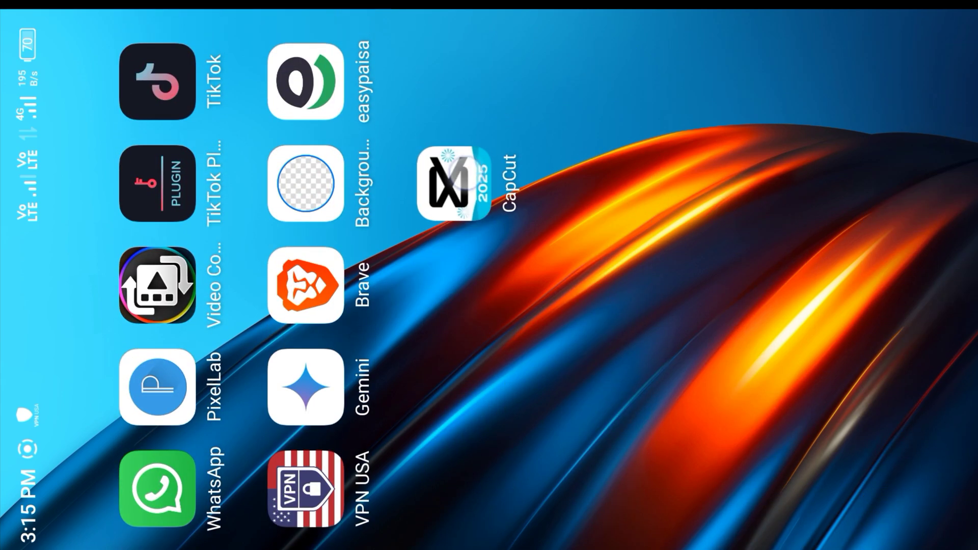
click(462, 174)
click(227, 336)
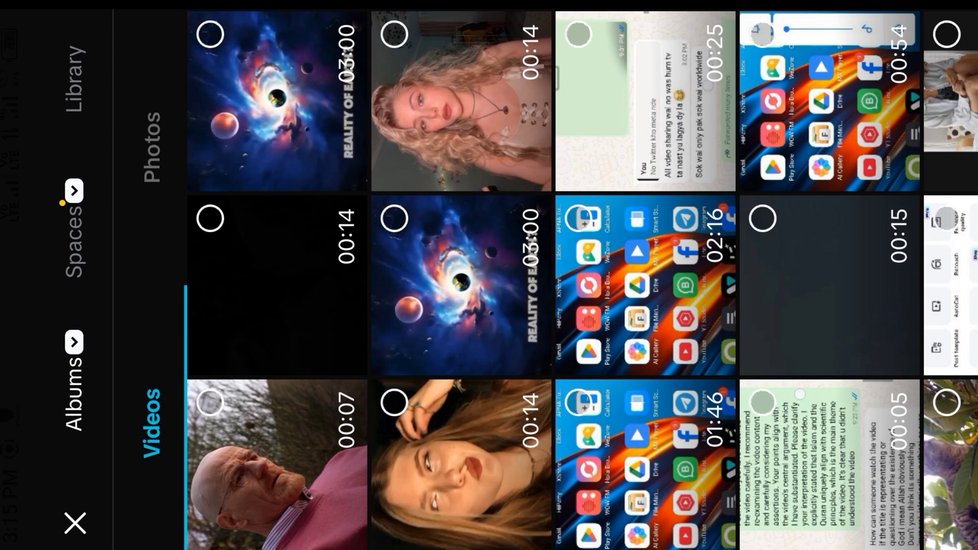
click(203, 393)
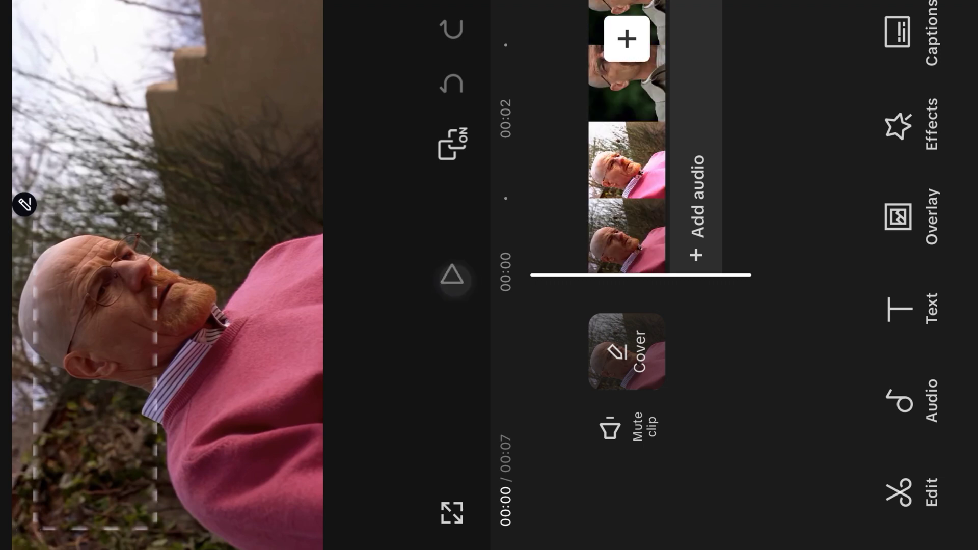
Preview the clip, select it and raise its Contrast in the Adjust panel.
click(452, 275)
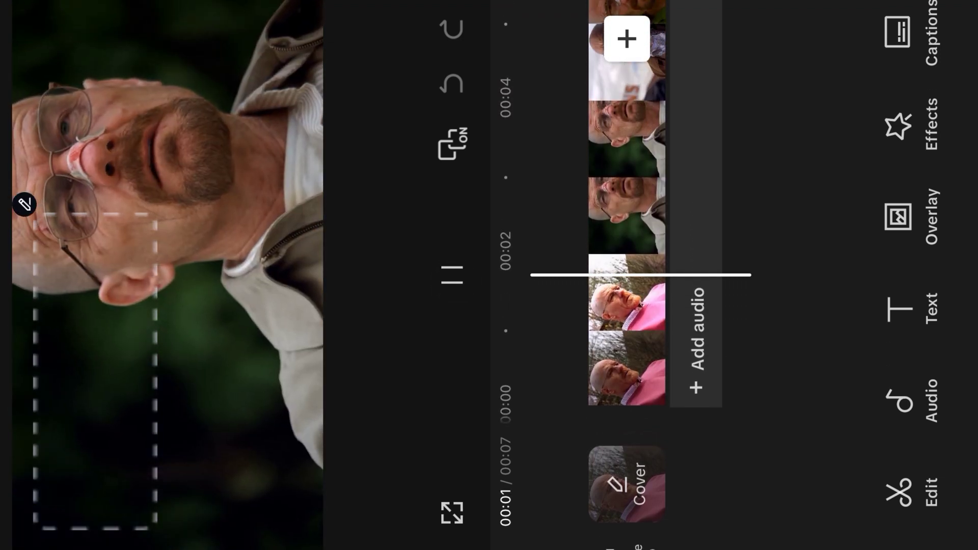
click(626, 305)
drag(831, 281, 841, 309)
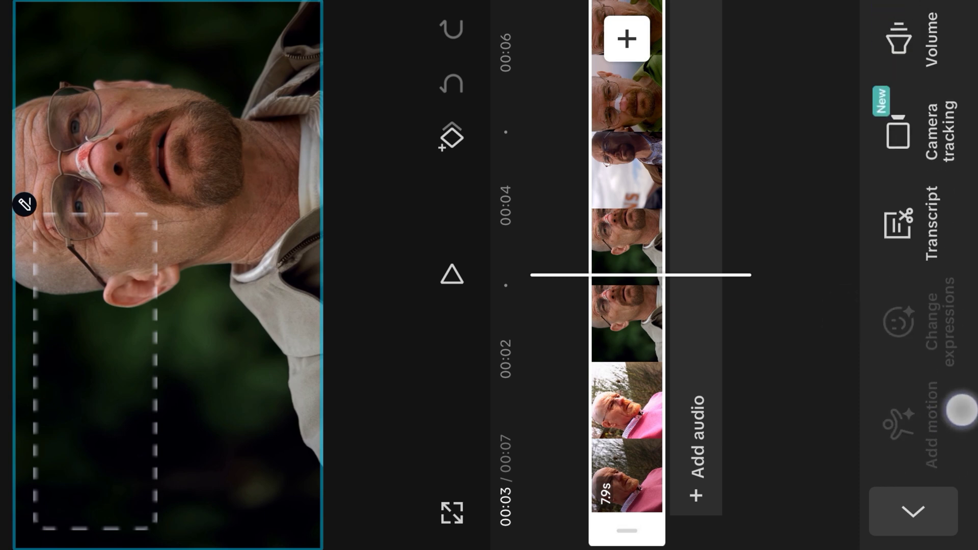
drag(961, 411, 954, 369)
drag(917, 180, 916, 252)
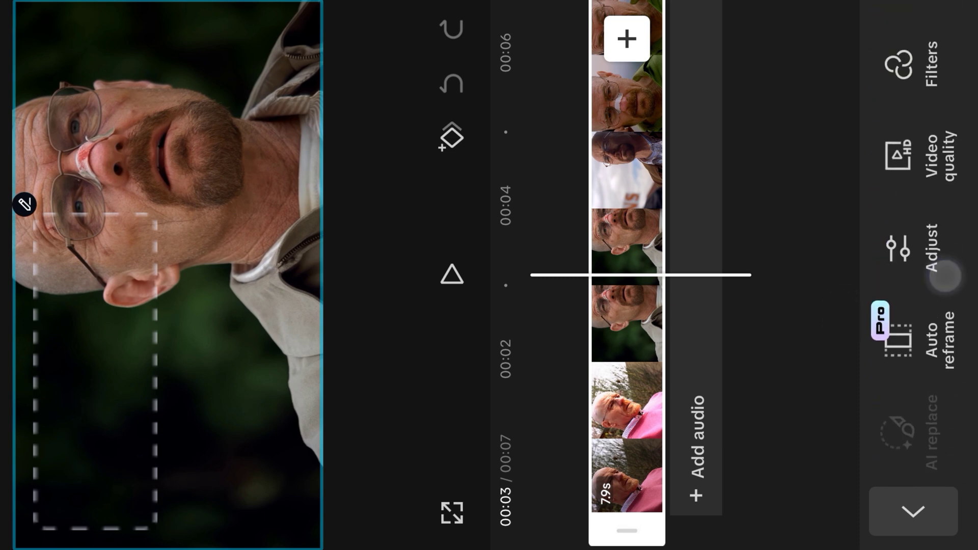
click(910, 249)
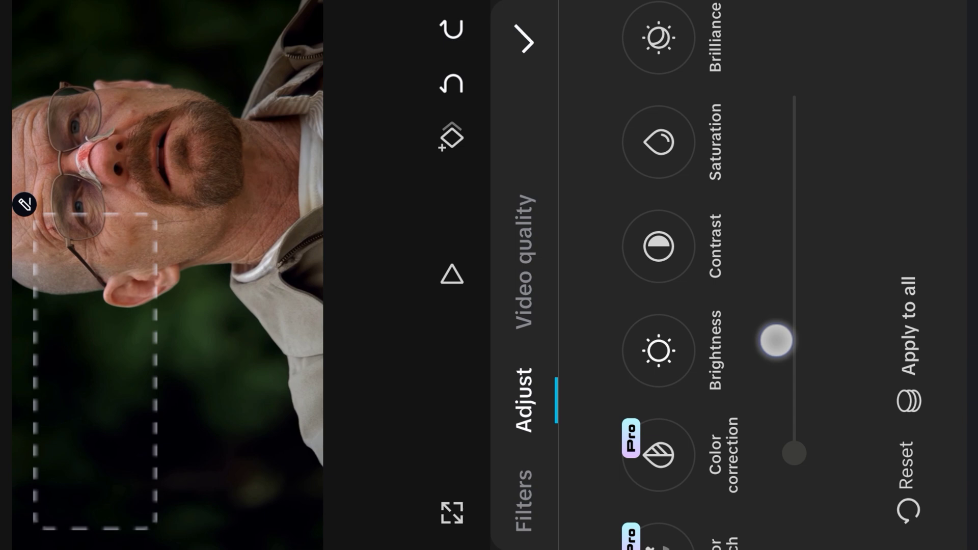
click(658, 194)
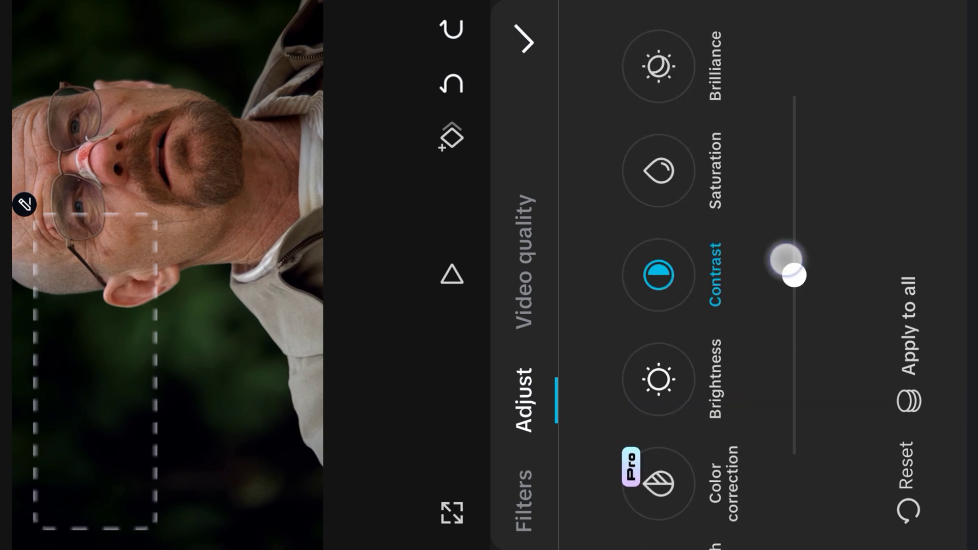
drag(787, 262, 800, 222)
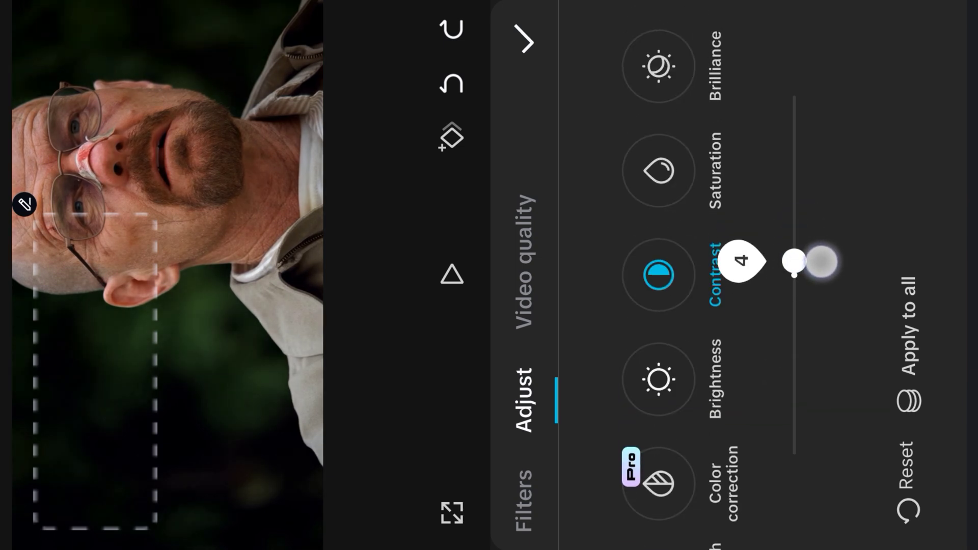
Raise the clip's Sharpen amount, fine-tuning the slider.
click(676, 173)
click(657, 66)
drag(794, 451, 801, 339)
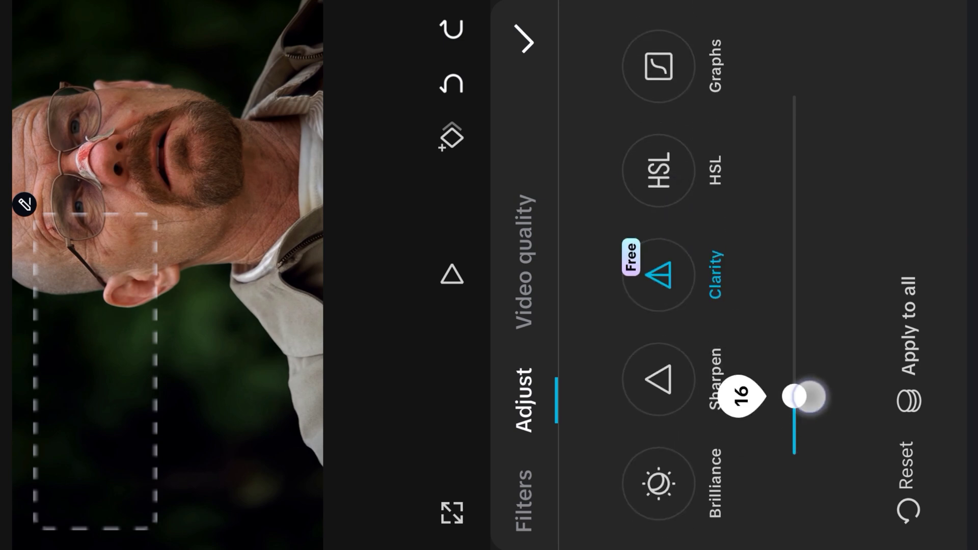
drag(814, 422, 813, 425)
Apply the 4K filter to the clip at reduced intensity.
click(532, 474)
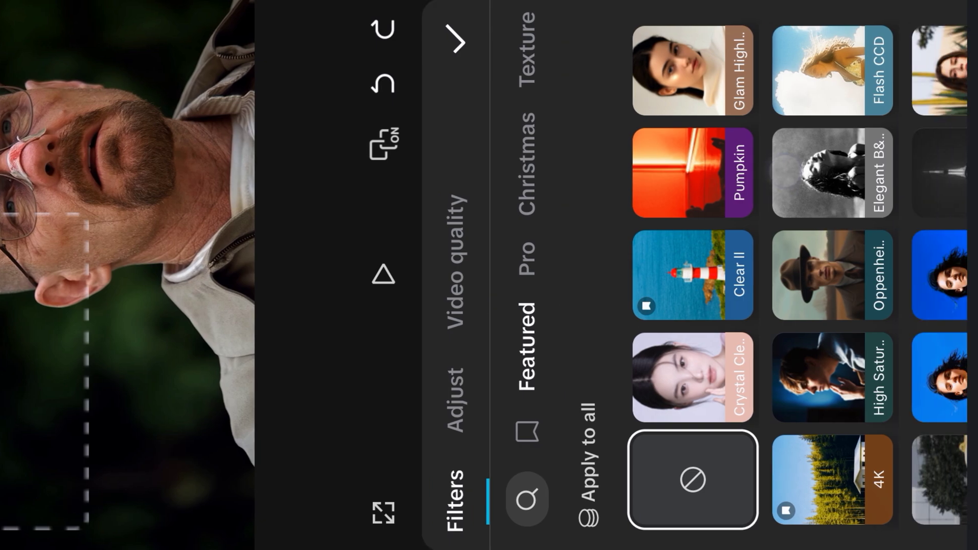
click(814, 480)
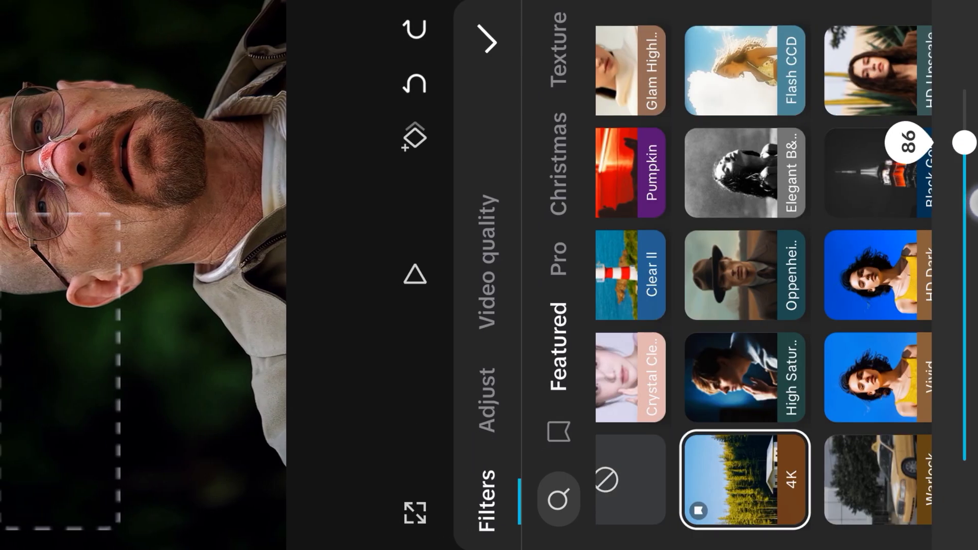
mouse_move(929, 165)
mouse_down()
mouse_move(930, 214)
mouse_move(971, 221)
mouse_up()
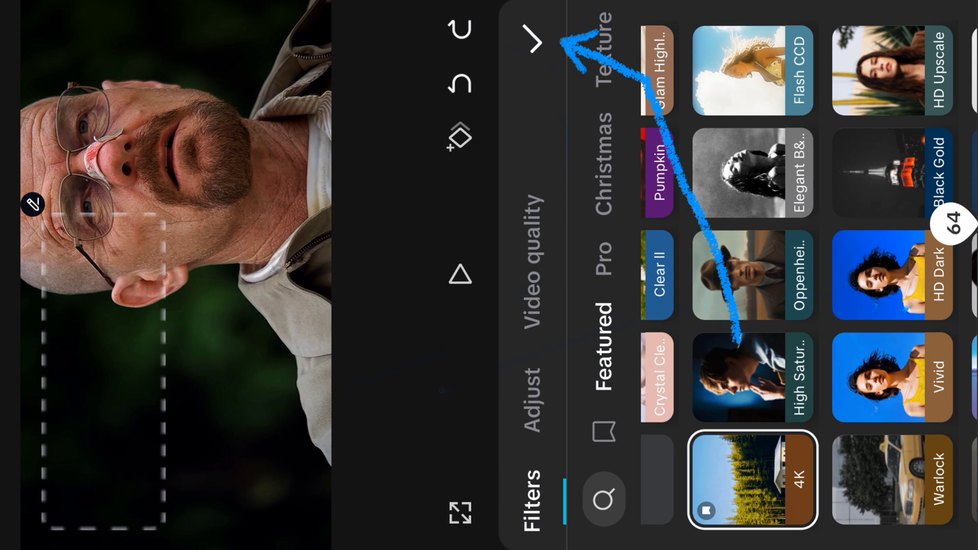
Return to the main tools and bring up the Video effects collection.
click(534, 39)
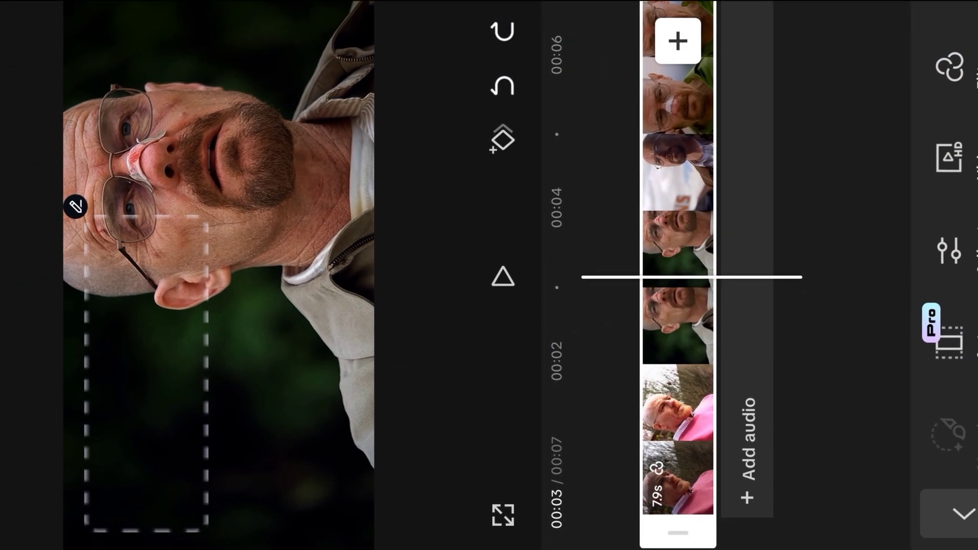
click(947, 517)
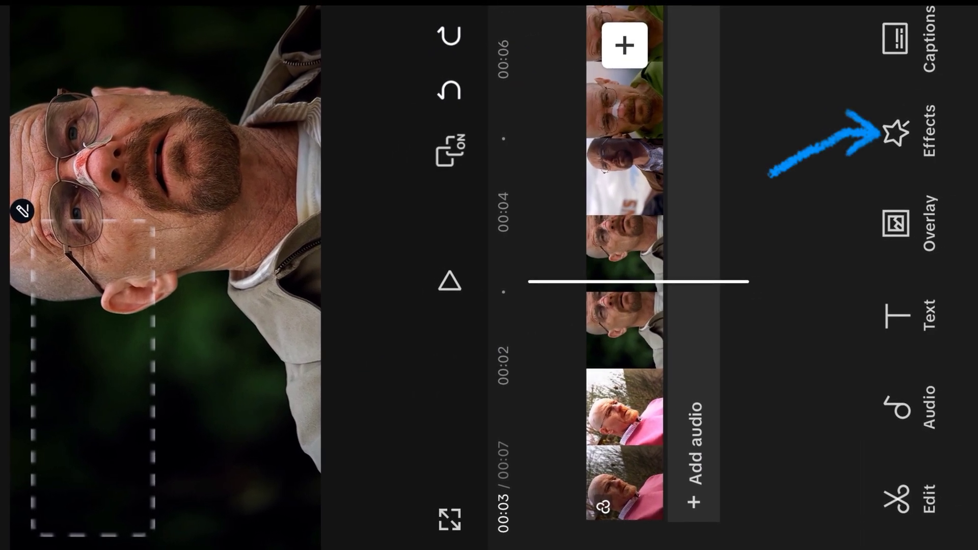
click(901, 131)
click(886, 432)
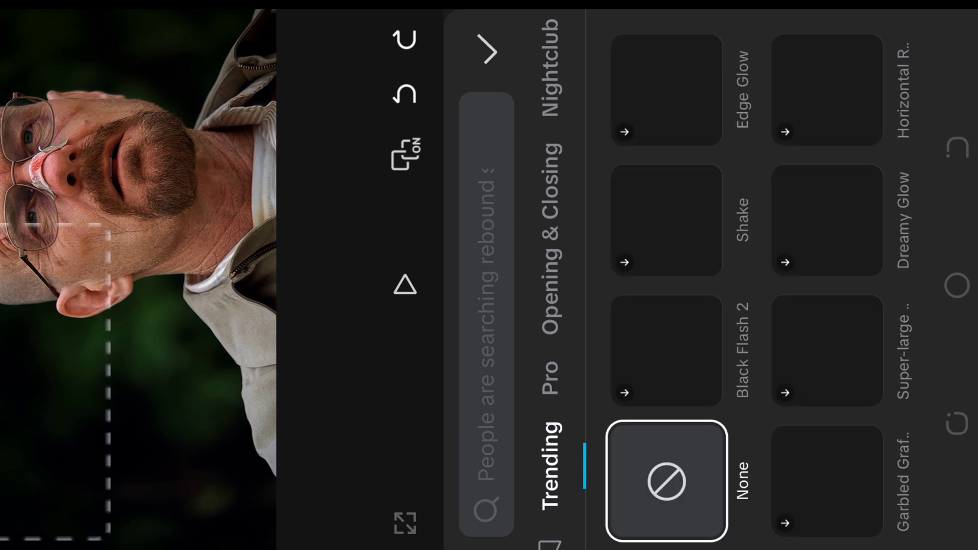
Apply the 4K HDR effect from the Lens category and confirm it.
drag(574, 251, 574, 294)
click(537, 280)
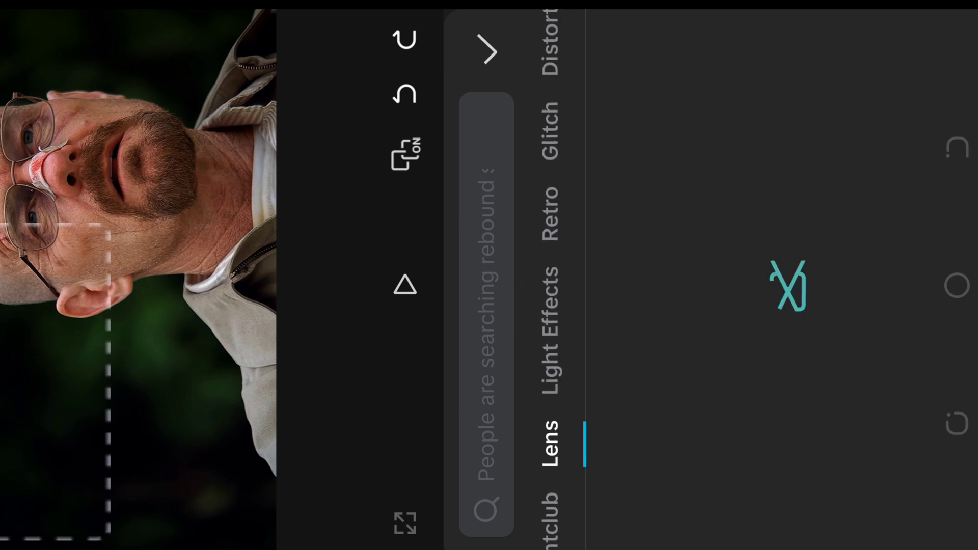
mouse_move(764, 459)
mouse_down()
mouse_move(589, 458)
mouse_move(713, 480)
mouse_up()
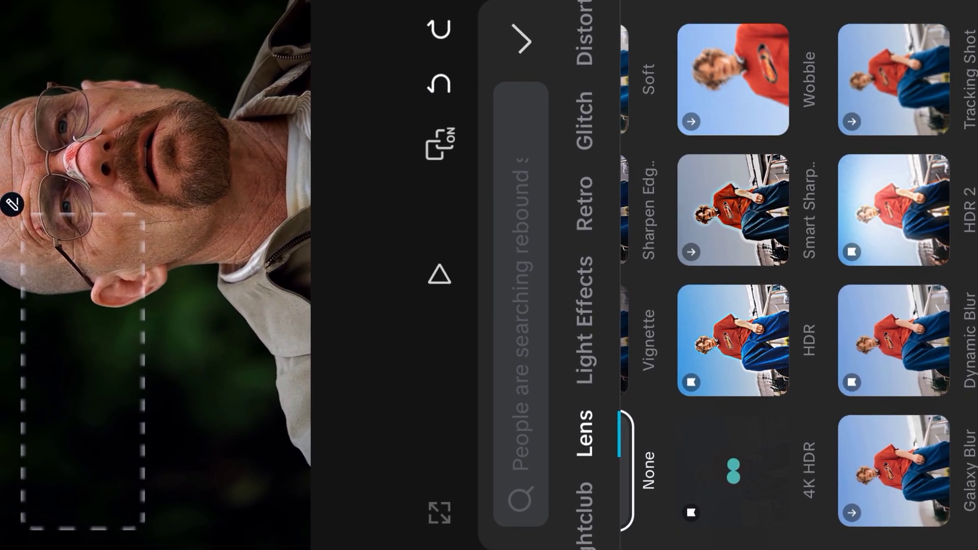
click(734, 489)
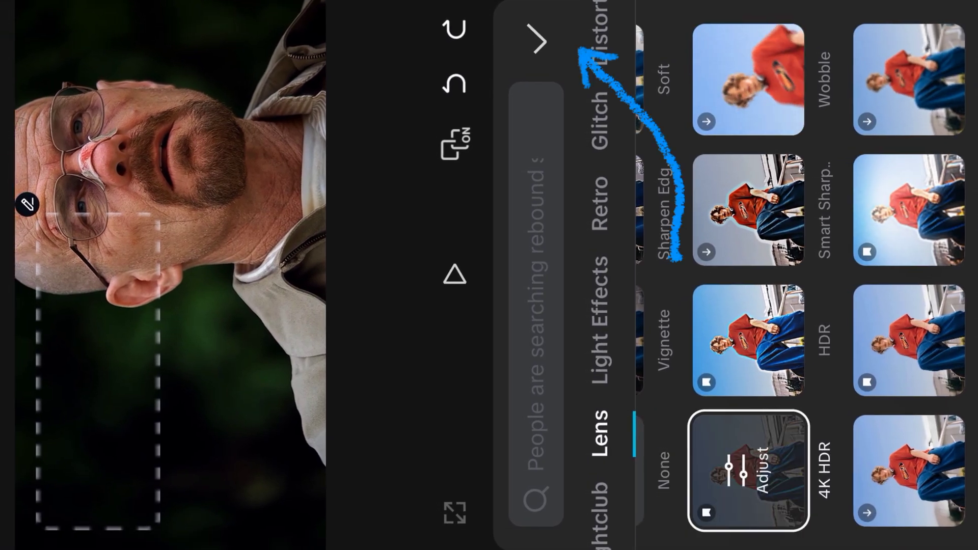
click(546, 40)
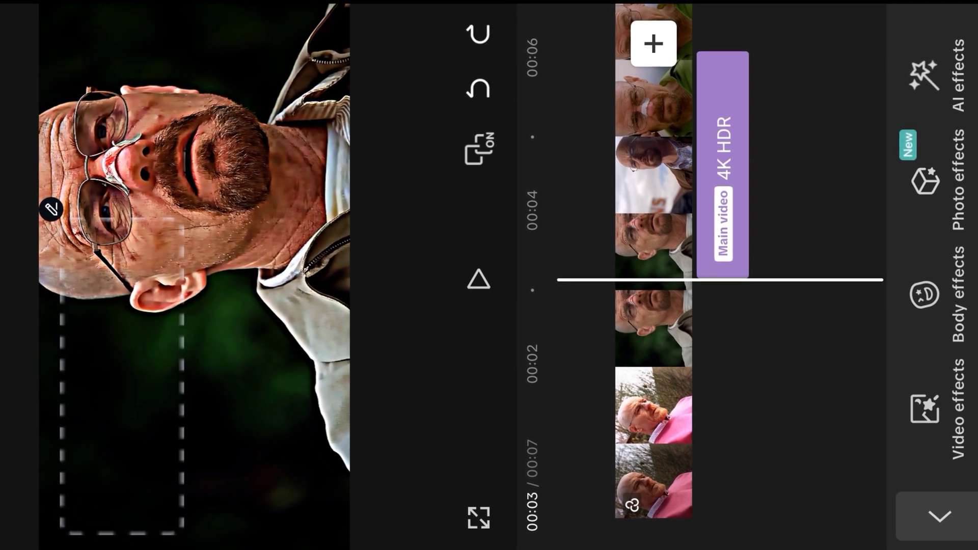
Lower the 4K HDR effect's Glow to 13 and review its other sliders.
click(753, 161)
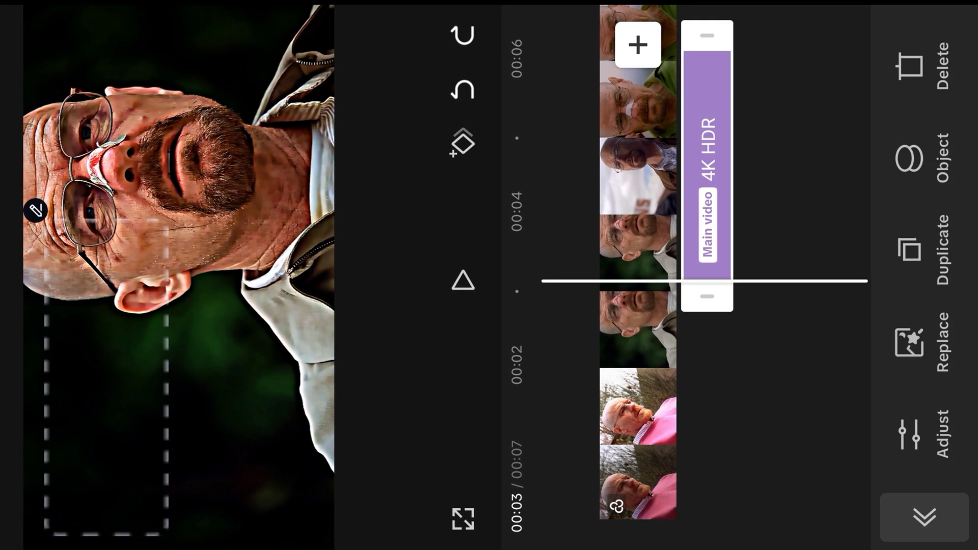
click(894, 425)
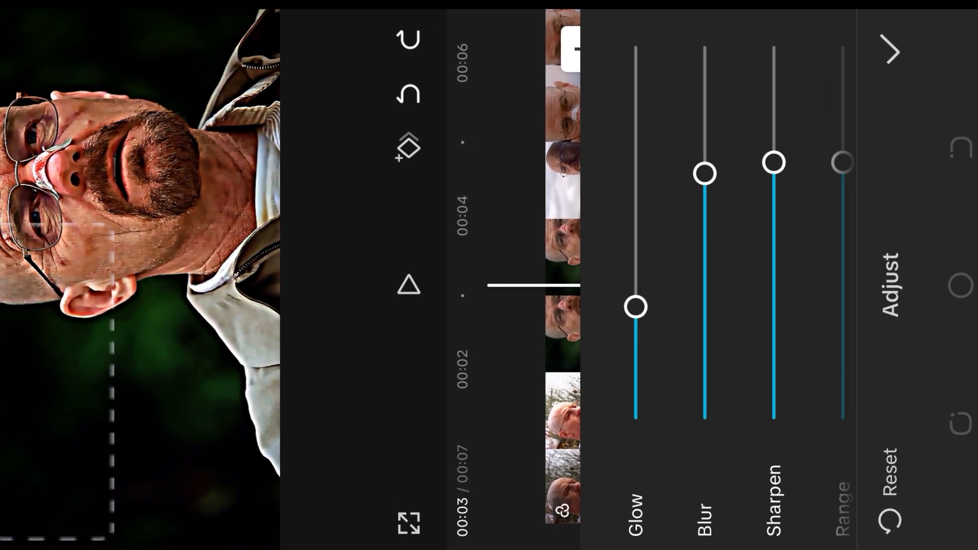
drag(726, 308, 726, 374)
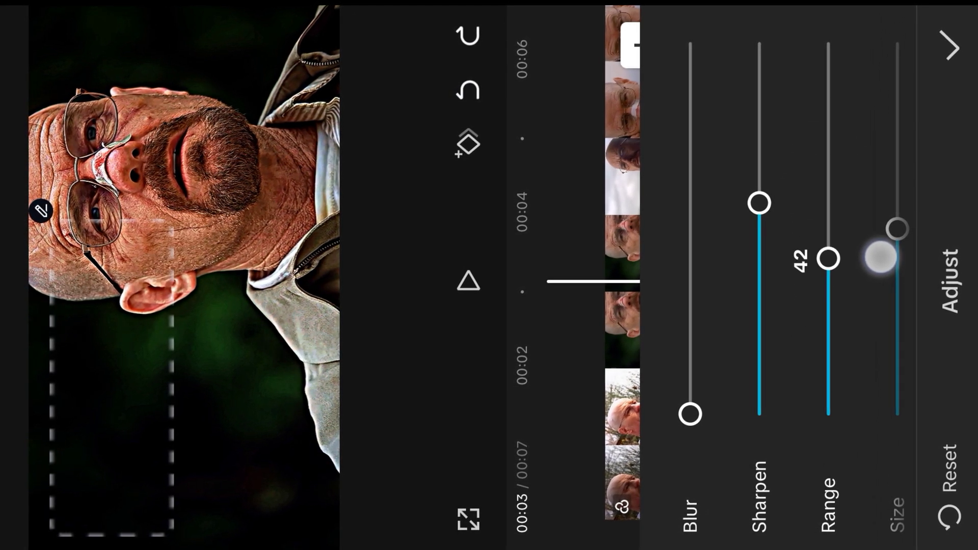
drag(880, 246, 825, 245)
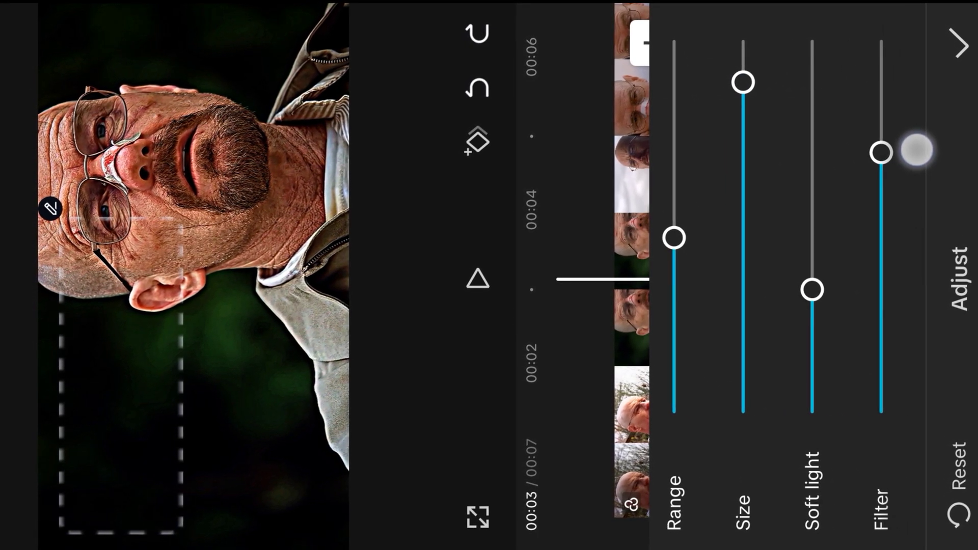
drag(915, 133, 964, 140)
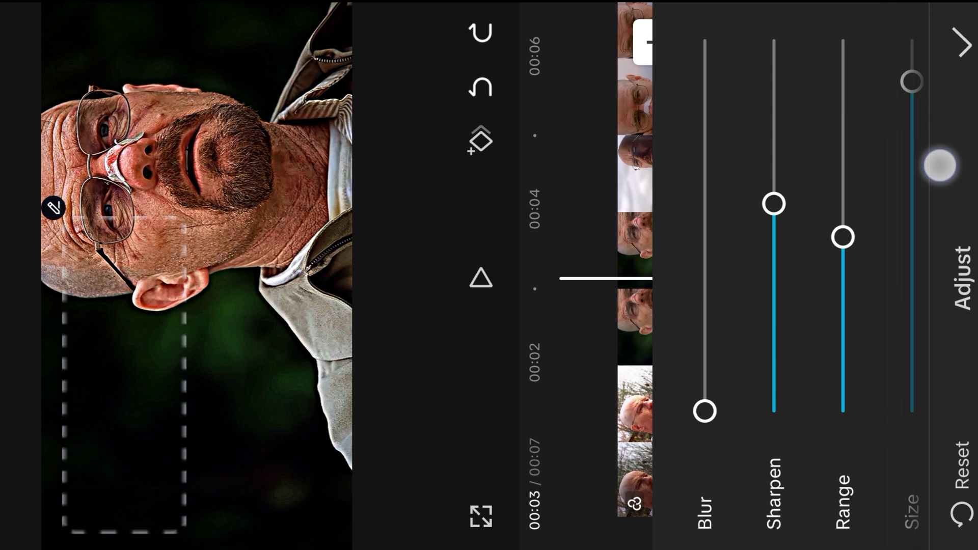
Confirm the 4K HDR settings, scrub to the clip's end and reopen the Lens effects.
click(964, 43)
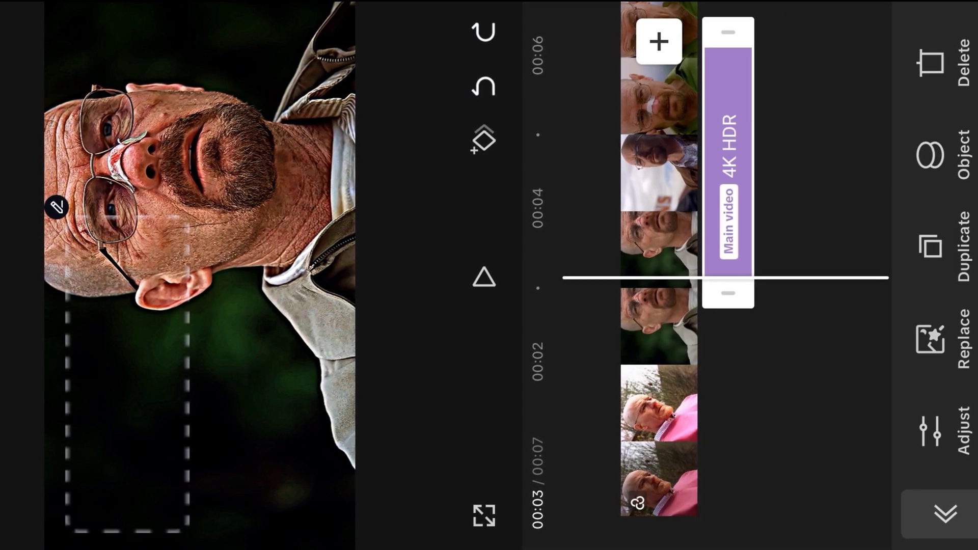
drag(834, 511, 833, 306)
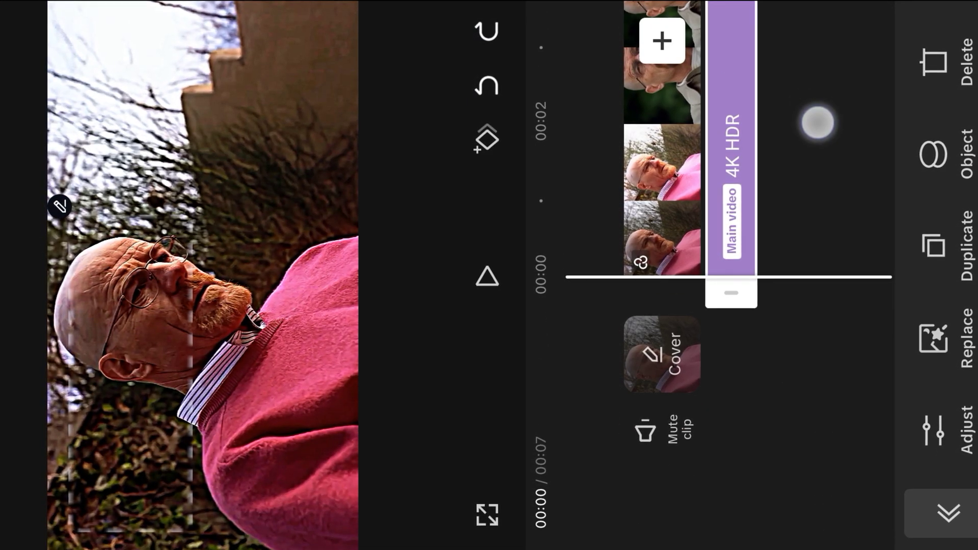
mouse_move(816, 122)
mouse_down()
mouse_move(896, 325)
mouse_move(906, 402)
mouse_up()
drag(881, 245, 882, 321)
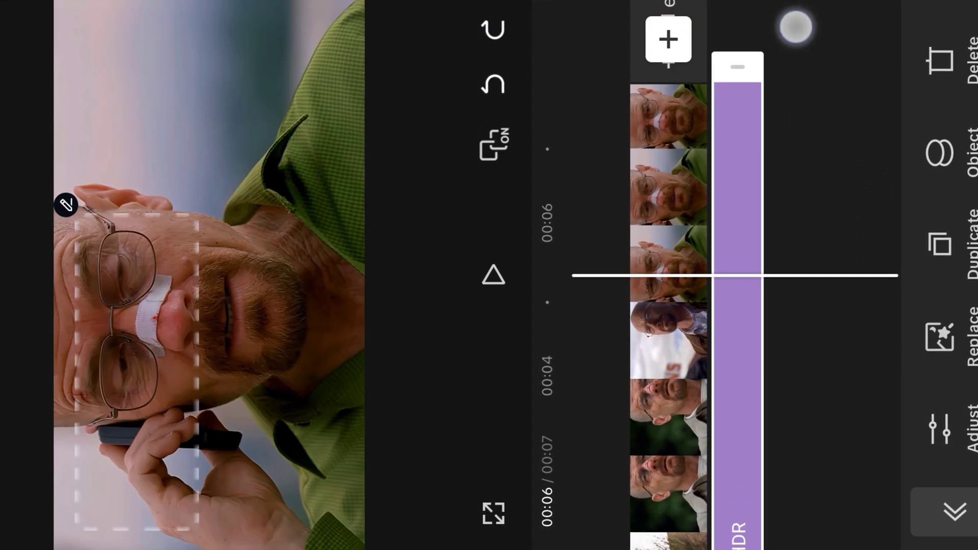
drag(796, 28, 796, 222)
drag(854, 220, 866, 181)
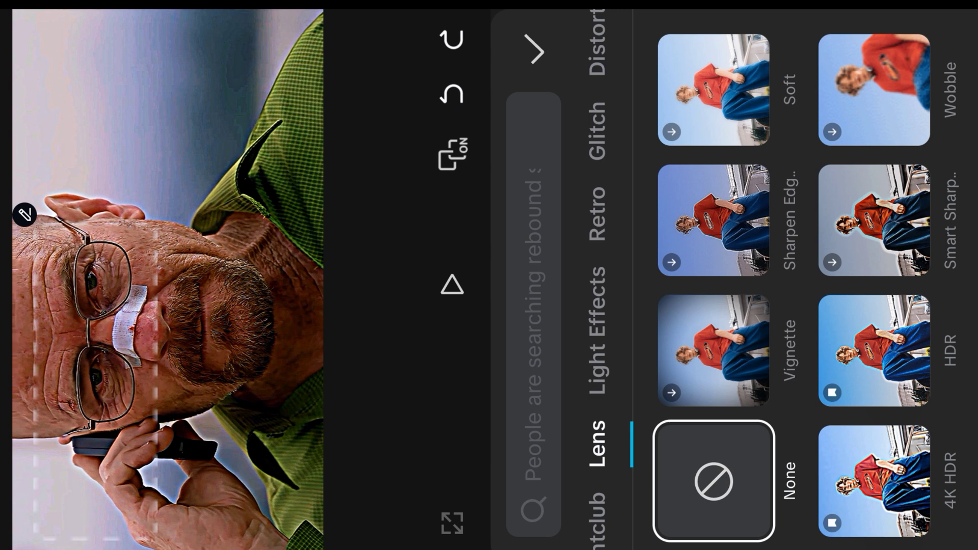
drag(863, 168, 647, 168)
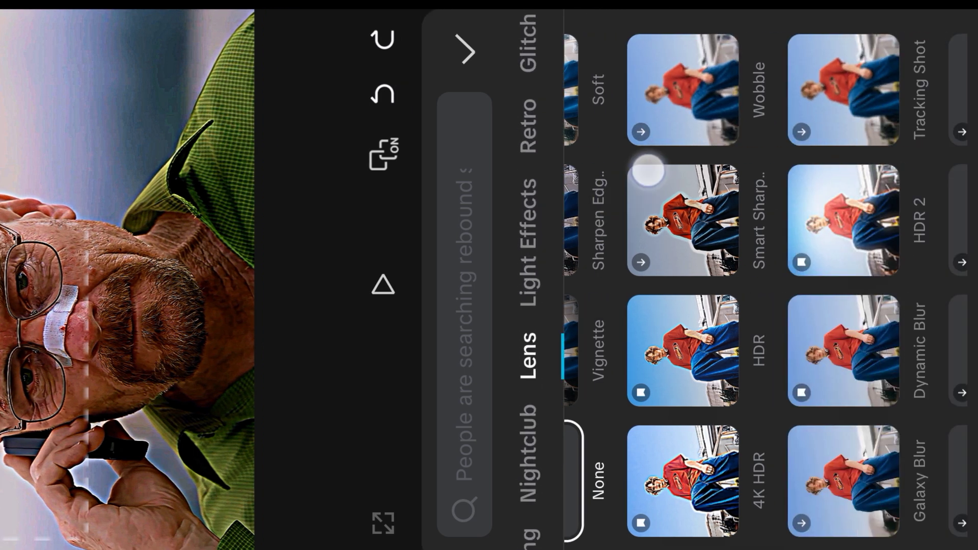
mouse_move(879, 207)
mouse_down()
mouse_move(812, 158)
mouse_move(552, 48)
mouse_up()
Search the effects library for 'hdr 2'.
click(464, 305)
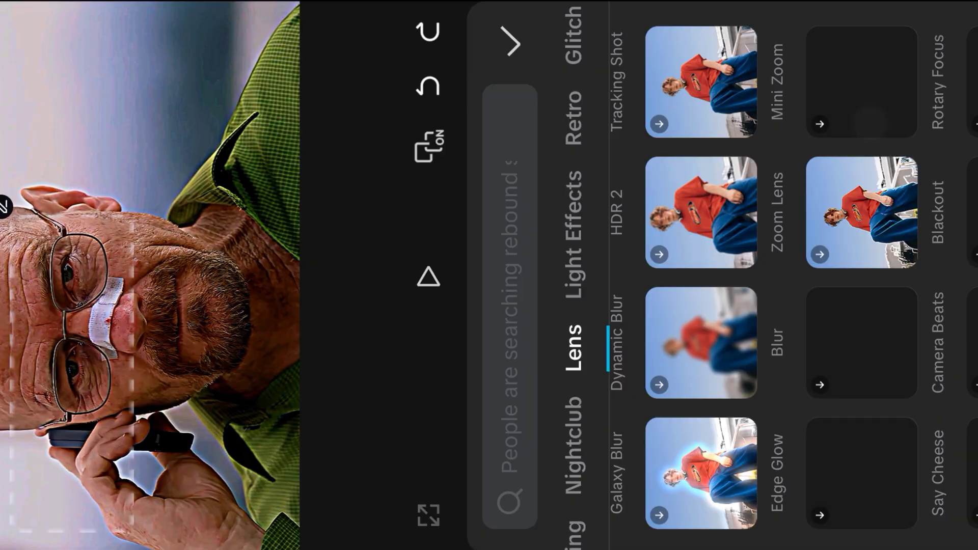
text(hdr)
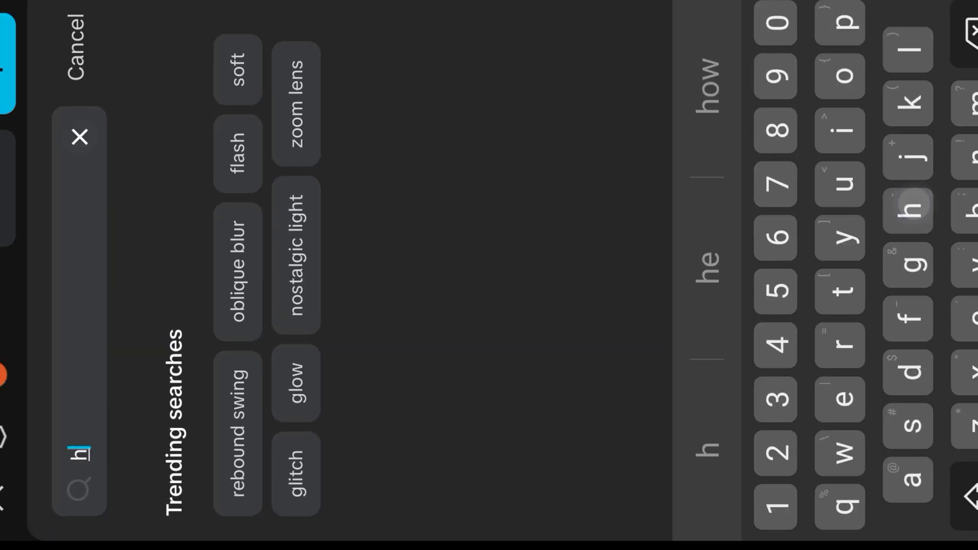
click(162, 221)
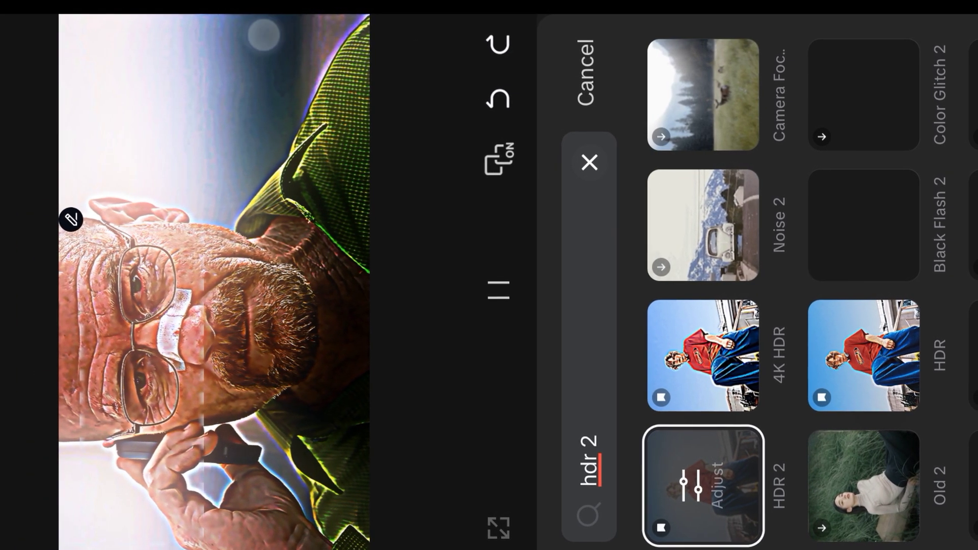
Apply HDR 2 and lower its range and atmosphere in the Adjust panel.
click(700, 485)
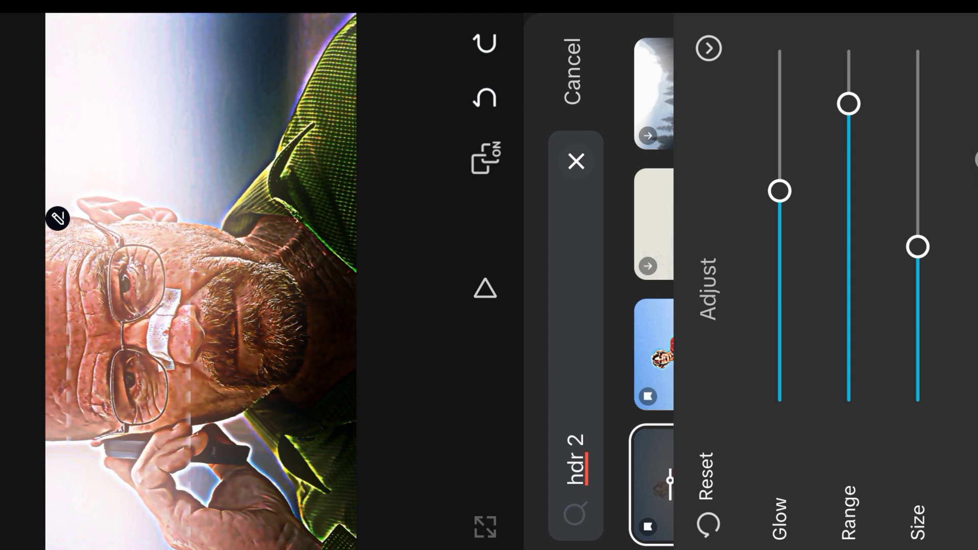
drag(843, 283, 776, 309)
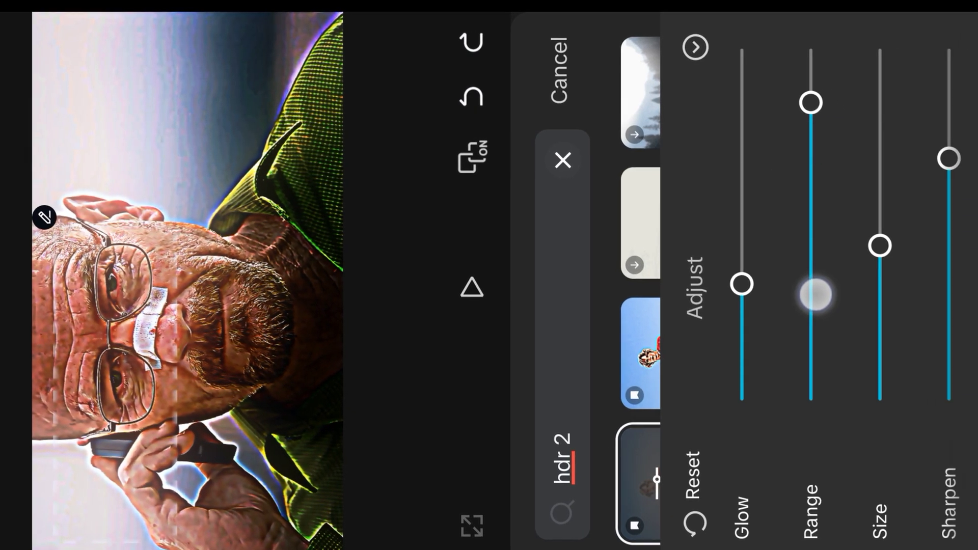
drag(775, 99, 783, 131)
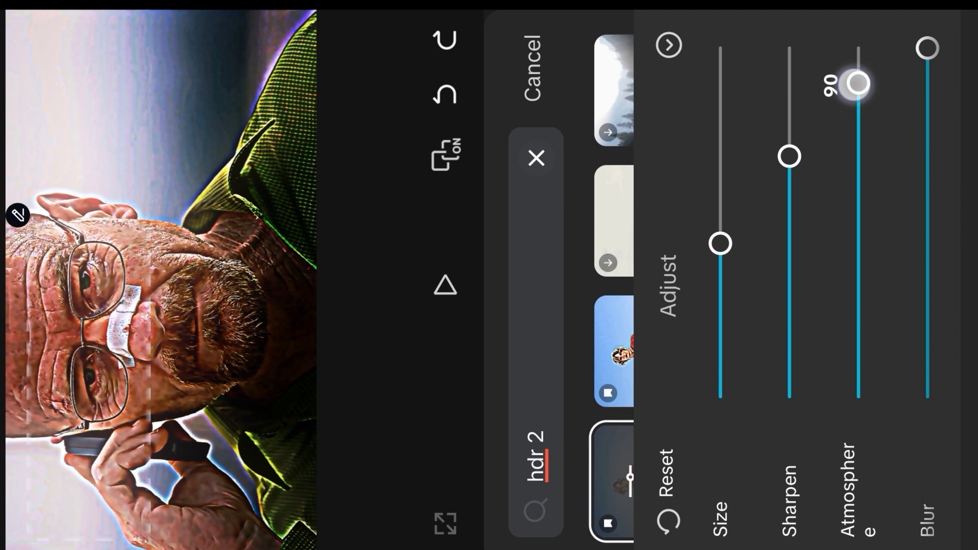
mouse_move(858, 83)
mouse_down()
mouse_move(892, 307)
mouse_move(920, 309)
mouse_up()
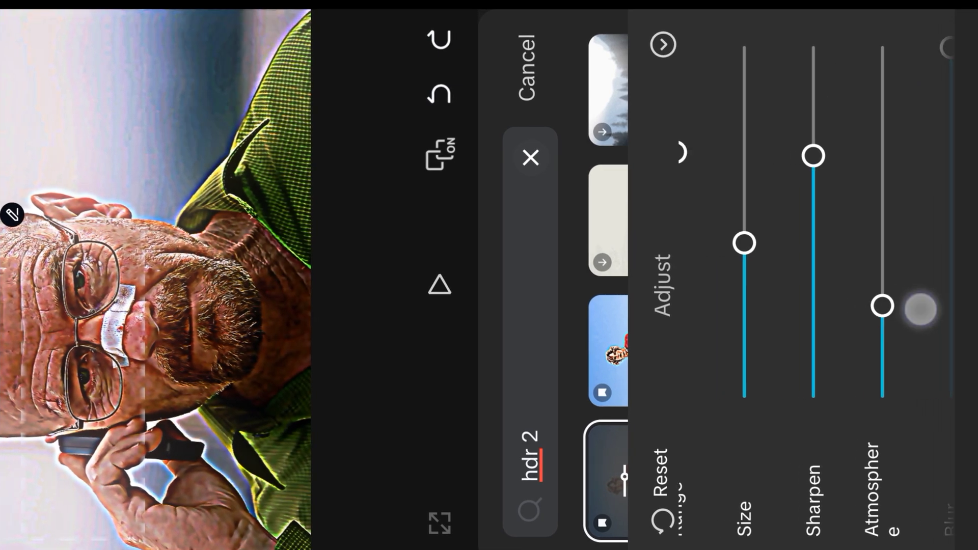
drag(877, 220, 921, 221)
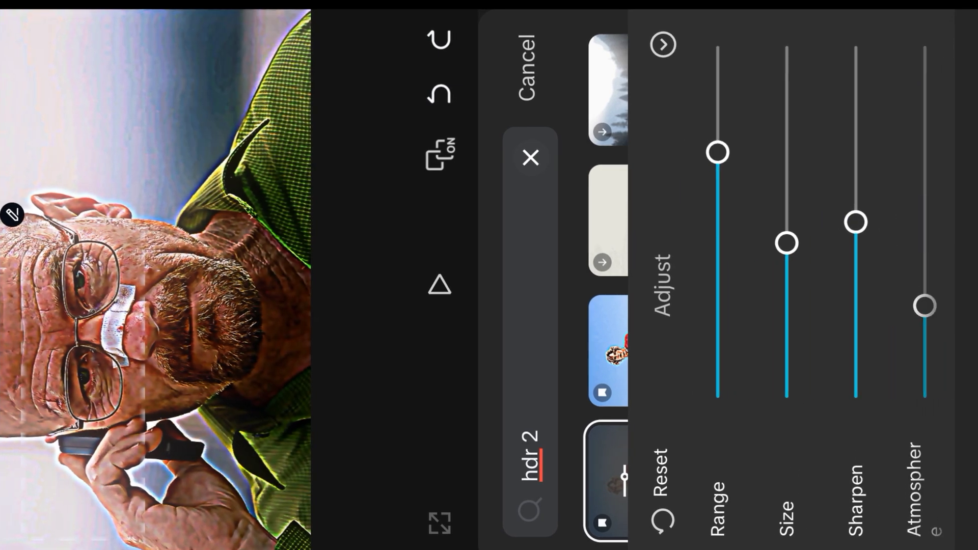
drag(833, 306, 676, 306)
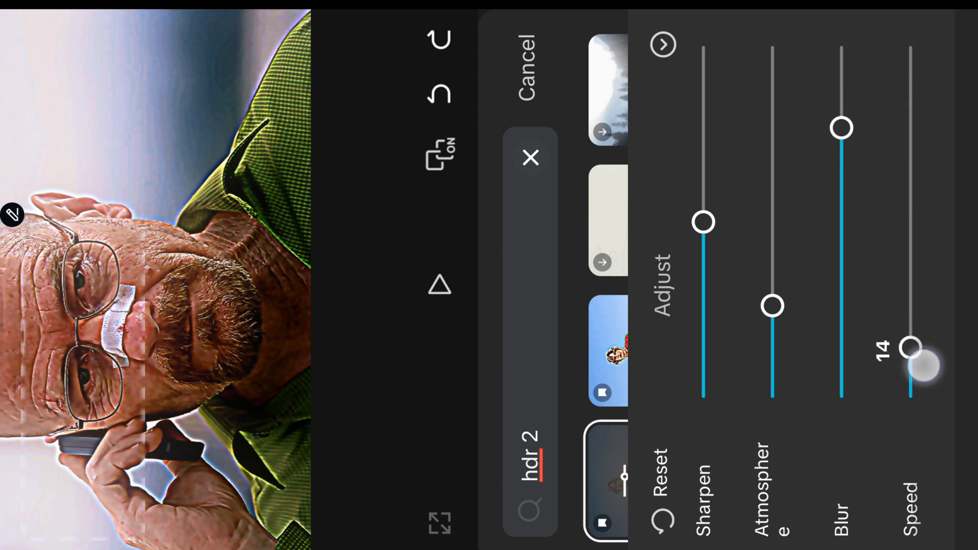
Tone down HDR 2's glow sliders, drop Range from 73 to 47 and confirm.
drag(924, 365, 961, 354)
drag(821, 214, 955, 213)
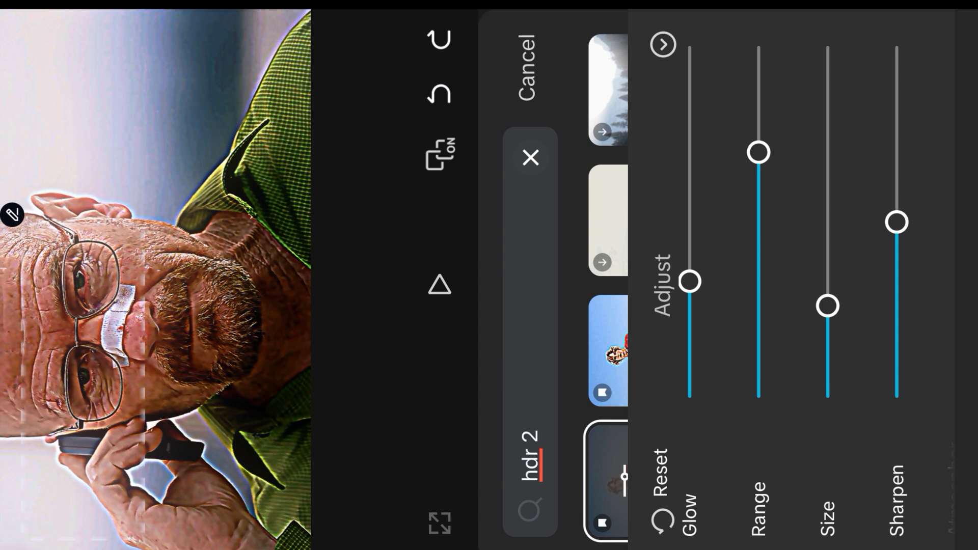
mouse_move(854, 207)
mouse_down()
mouse_move(869, 239)
mouse_move(927, 257)
mouse_up()
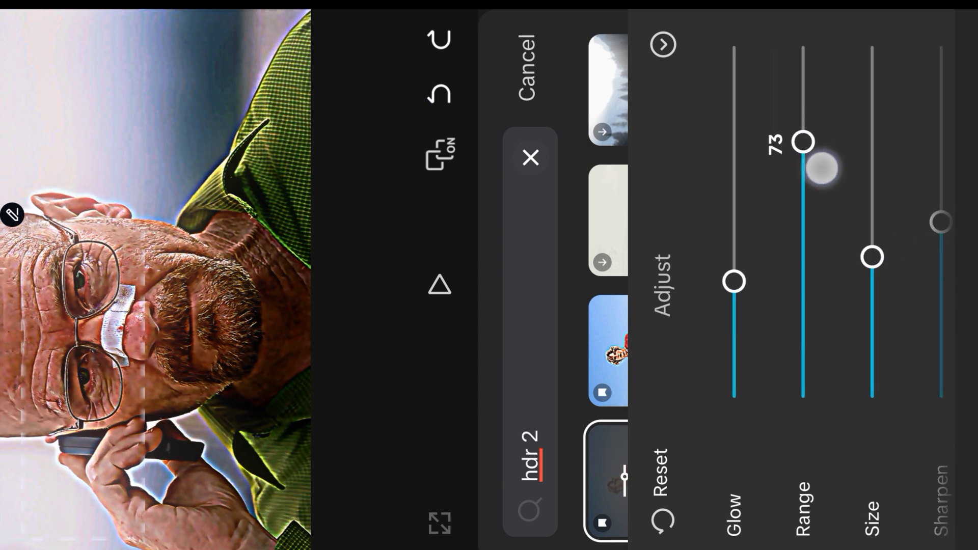
mouse_move(821, 168)
mouse_down()
mouse_move(862, 237)
mouse_move(844, 143)
mouse_move(864, 167)
mouse_up()
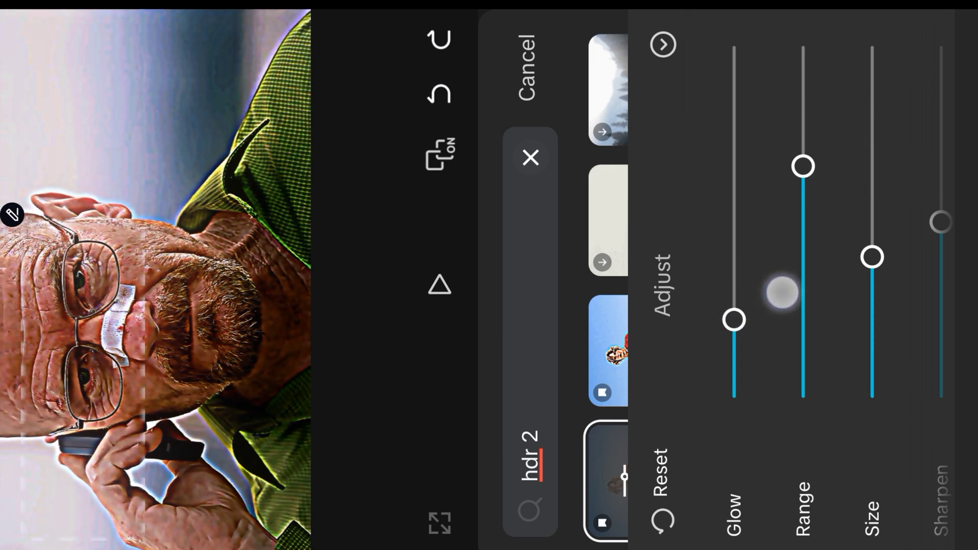
click(663, 43)
Leave the effects, scrub the stacked HDR layers from 00:00 and return to the start for export.
click(535, 46)
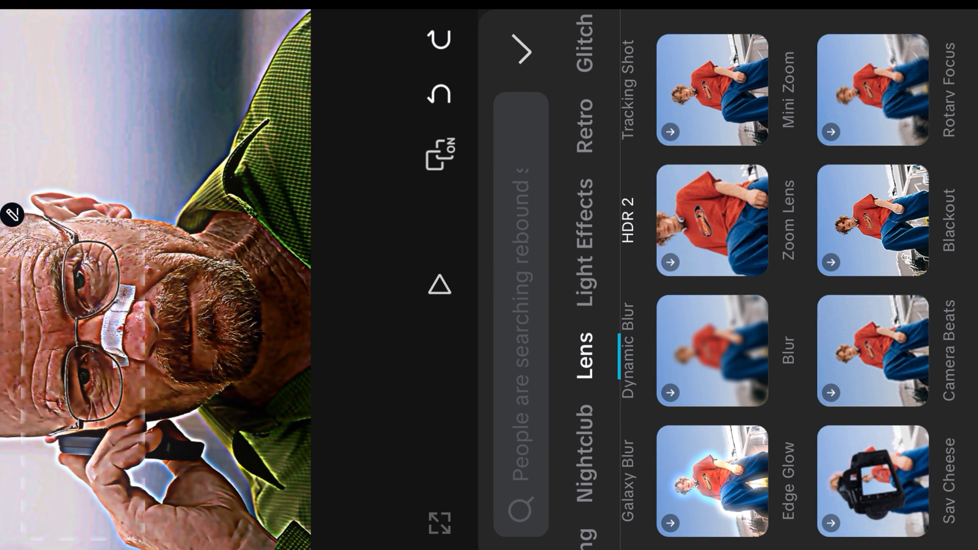
click(520, 48)
click(745, 268)
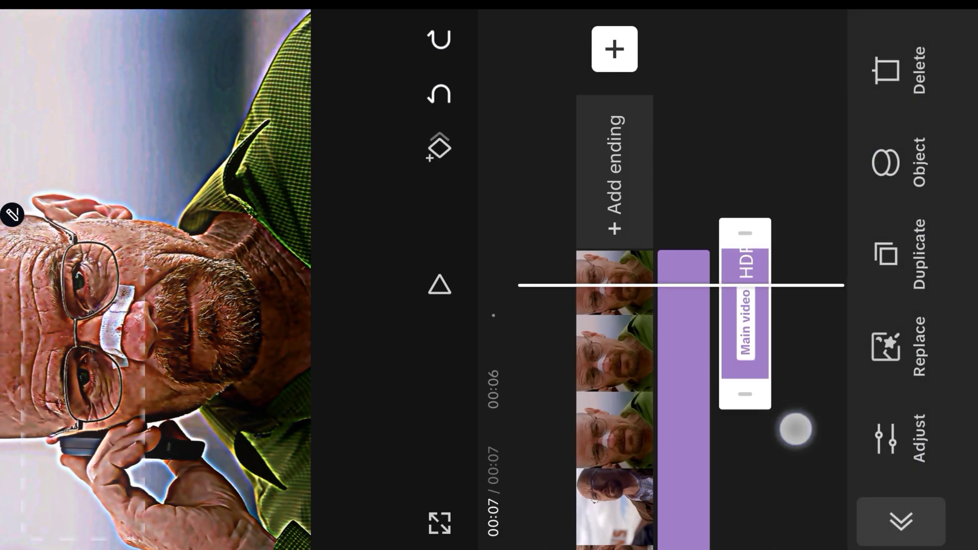
drag(795, 430, 825, 531)
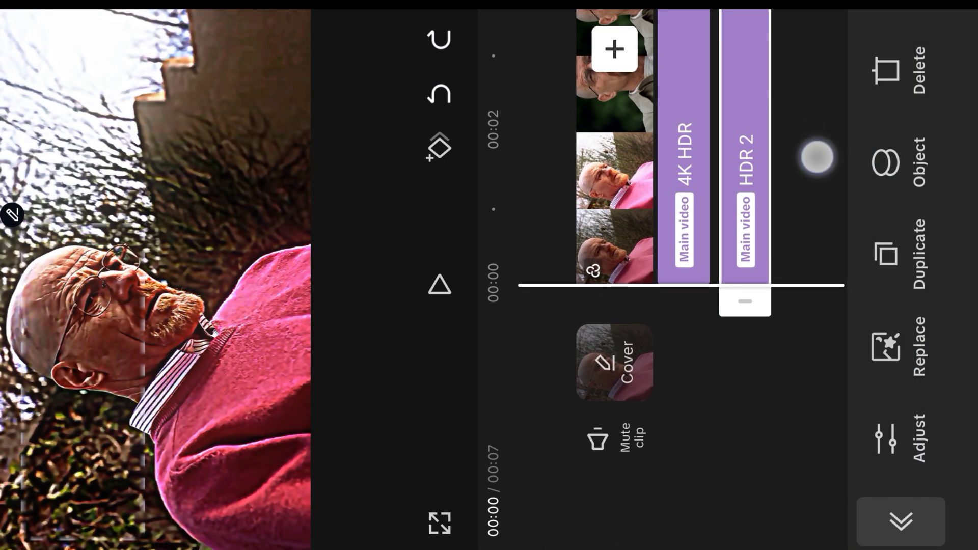
drag(817, 158, 859, 381)
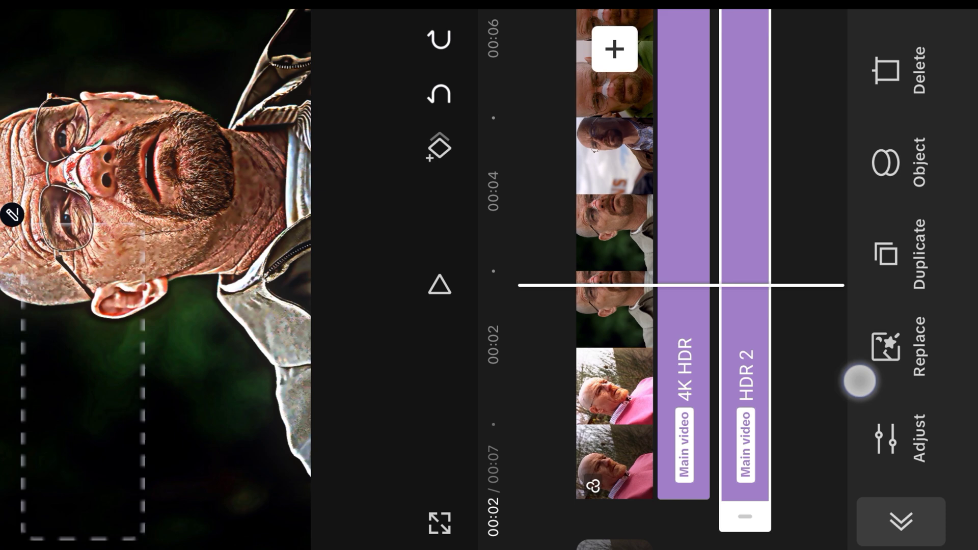
click(901, 520)
drag(806, 164, 809, 374)
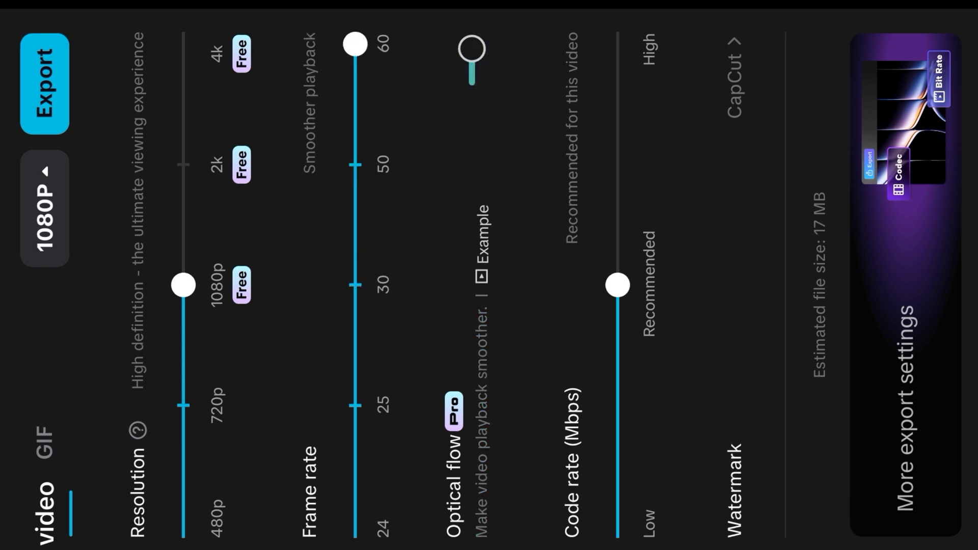
Export the video at 2K resolution and return to the projects home.
click(182, 161)
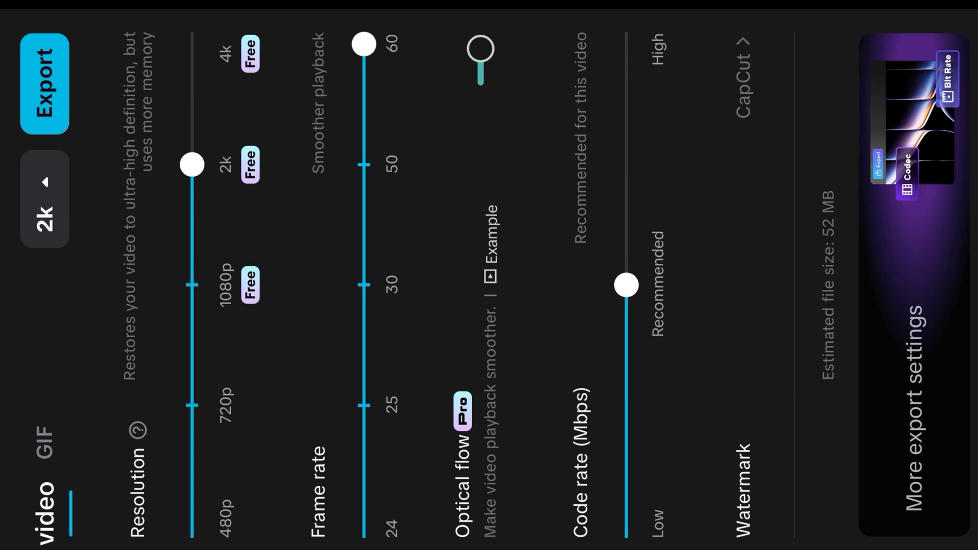
click(50, 68)
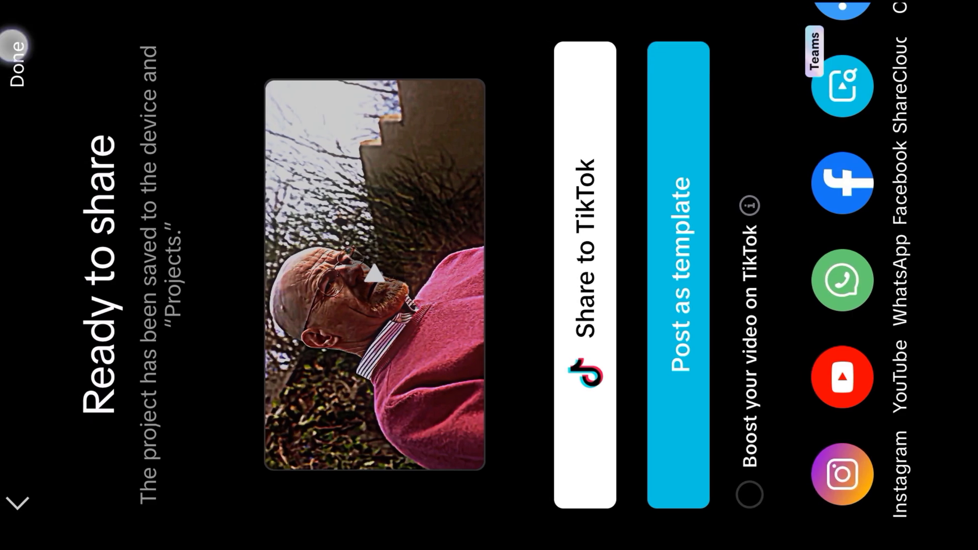
click(16, 64)
Leave CapCut via recent apps and show the phone's app grid.
drag(970, 276, 687, 275)
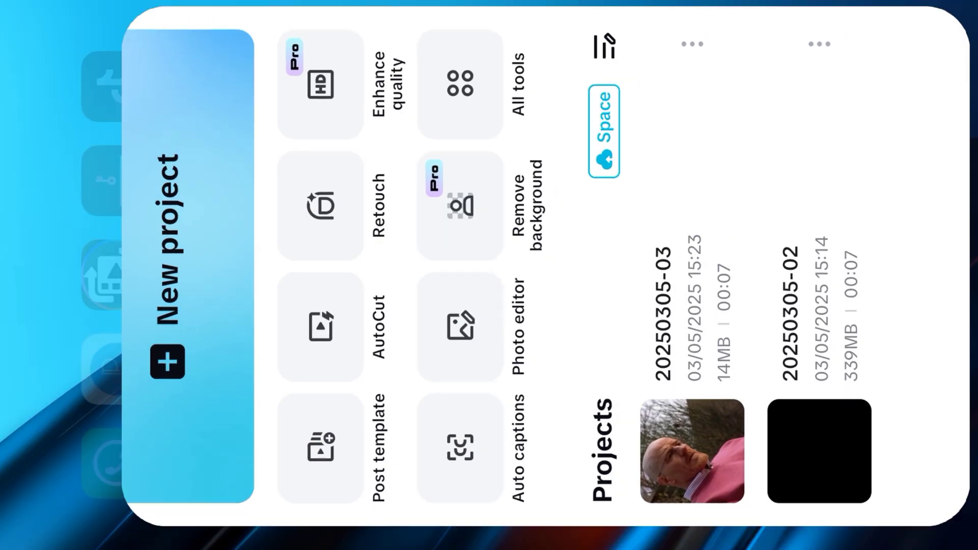
drag(971, 276, 725, 275)
drag(637, 459, 638, 266)
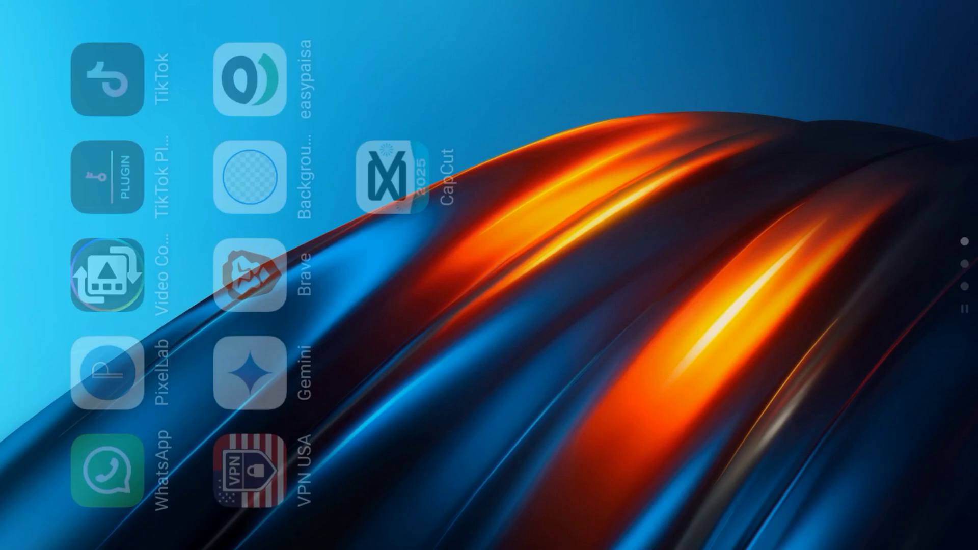
drag(709, 286, 709, 459)
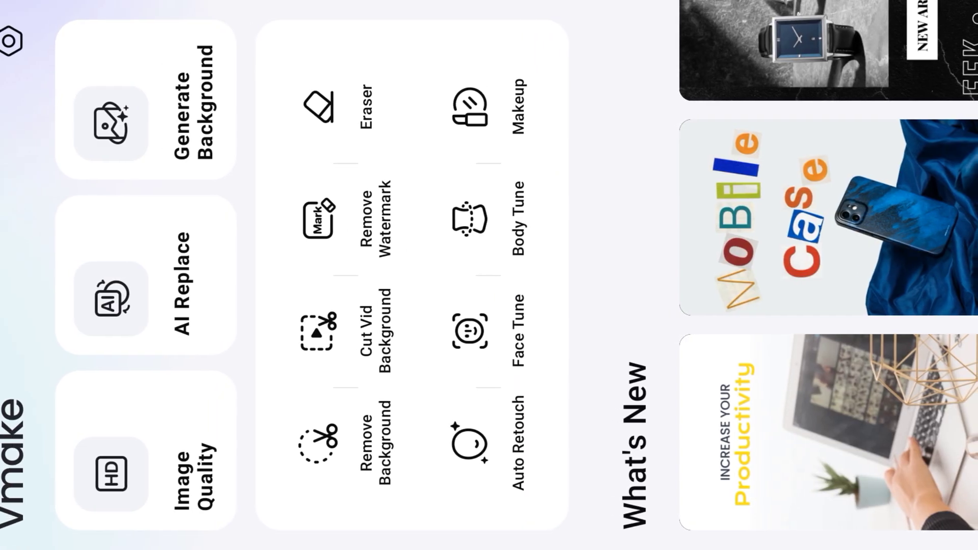
Choose Vmake's AI Repair under Image Quality and start picking a video.
click(164, 441)
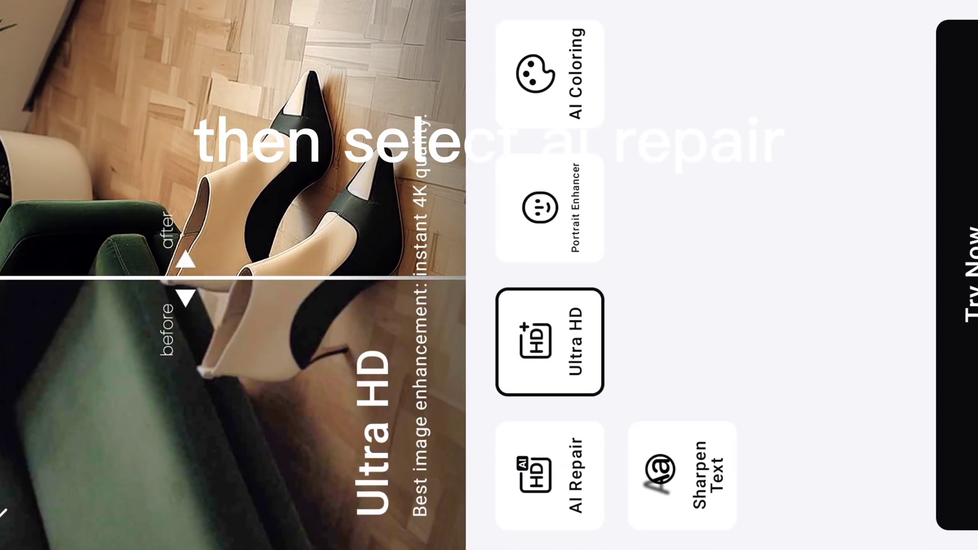
click(544, 468)
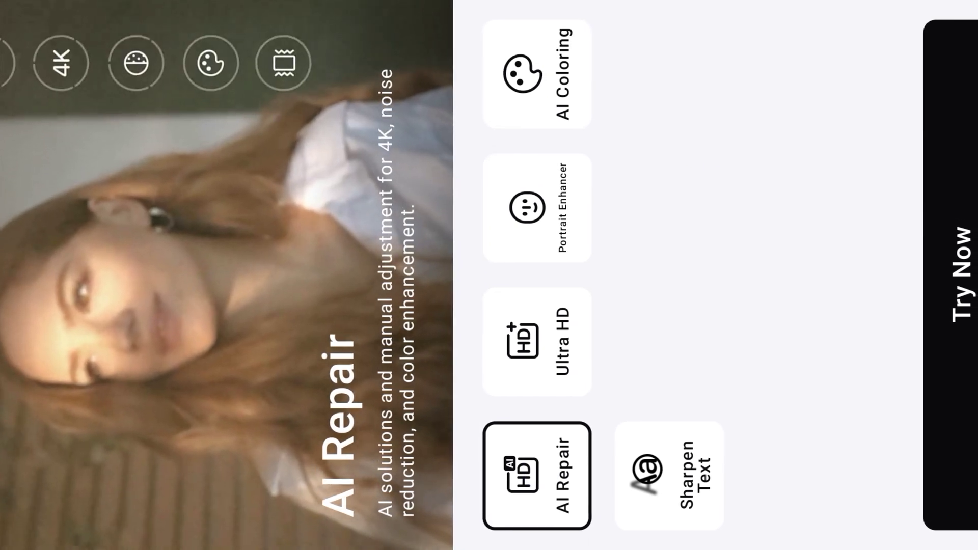
click(951, 175)
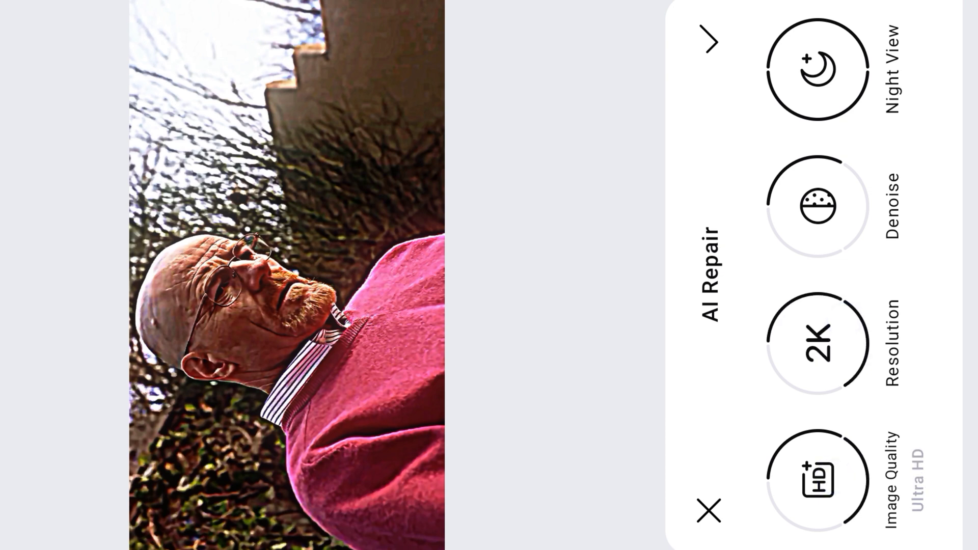
scroll(895, 236, up, 3)
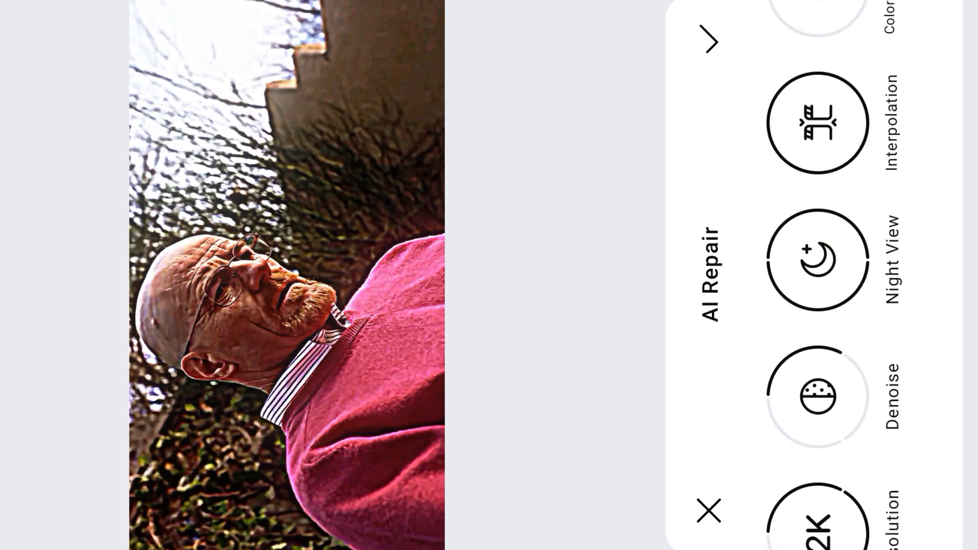
scroll(962, 406, up, 1)
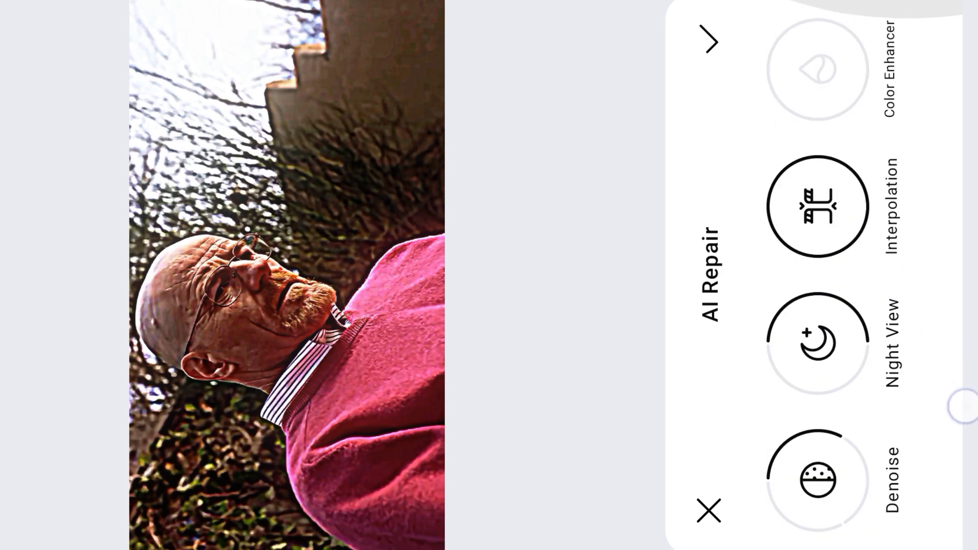
scroll(817, 275, down, 3)
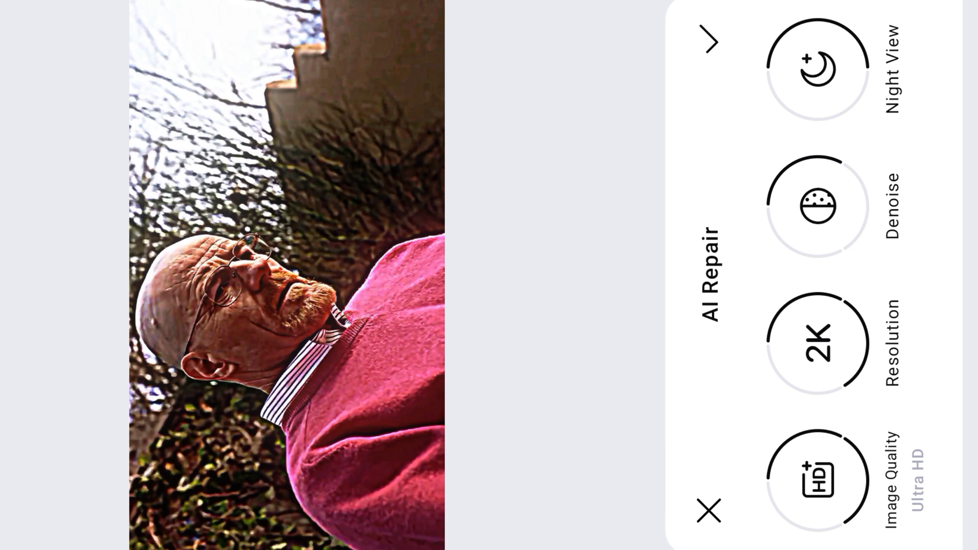
scroll(912, 405, up, 3)
scroll(873, 135, down, 3)
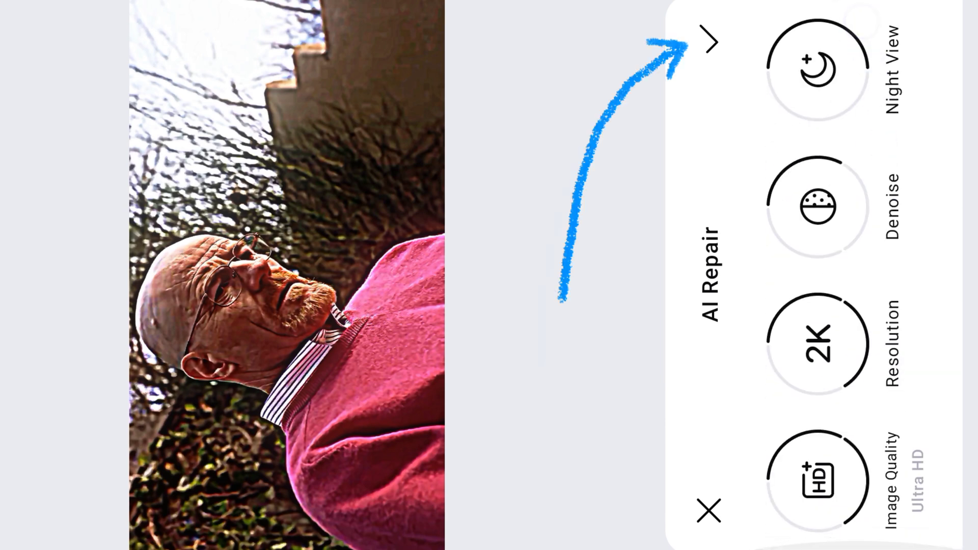
Start the AI Repair with Ultra HD image quality and 2K resolution on the 00:07 clip.
click(711, 40)
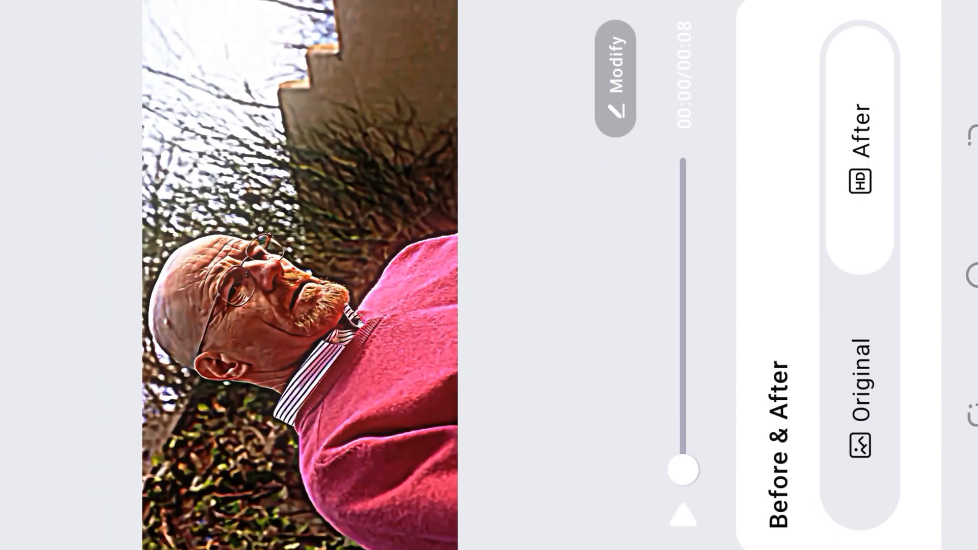
Play the repaired clip and slide the before/after divider to compare original and enhanced footage.
click(688, 512)
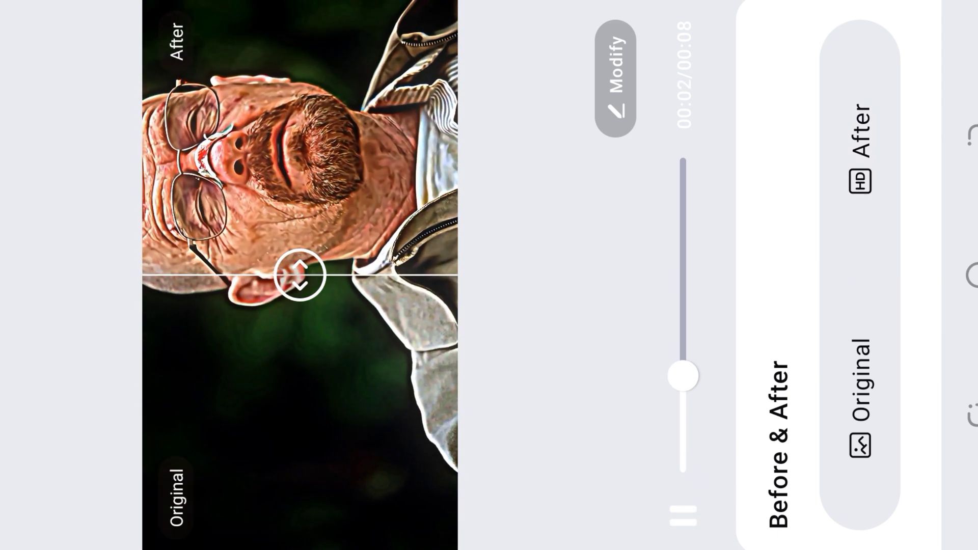
drag(299, 274, 340, 40)
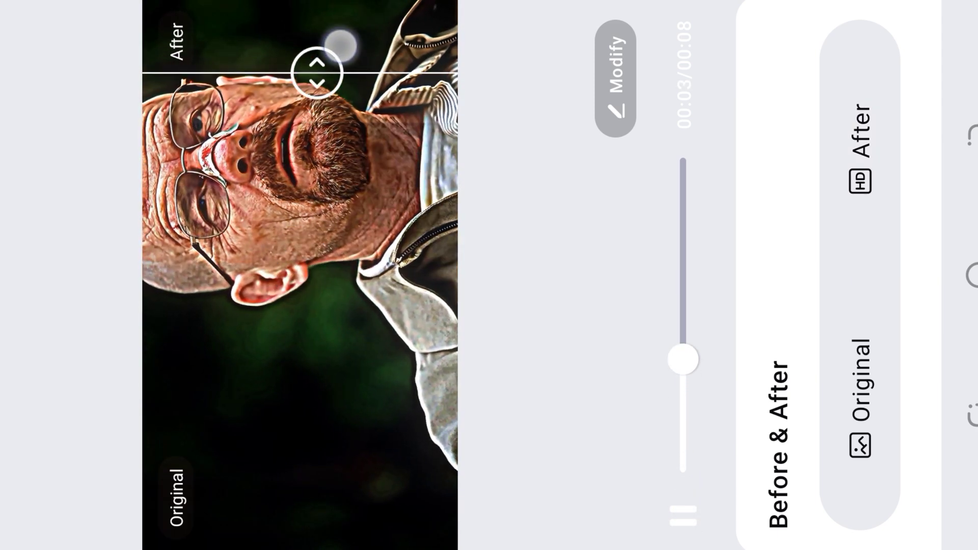
drag(371, 96, 499, 402)
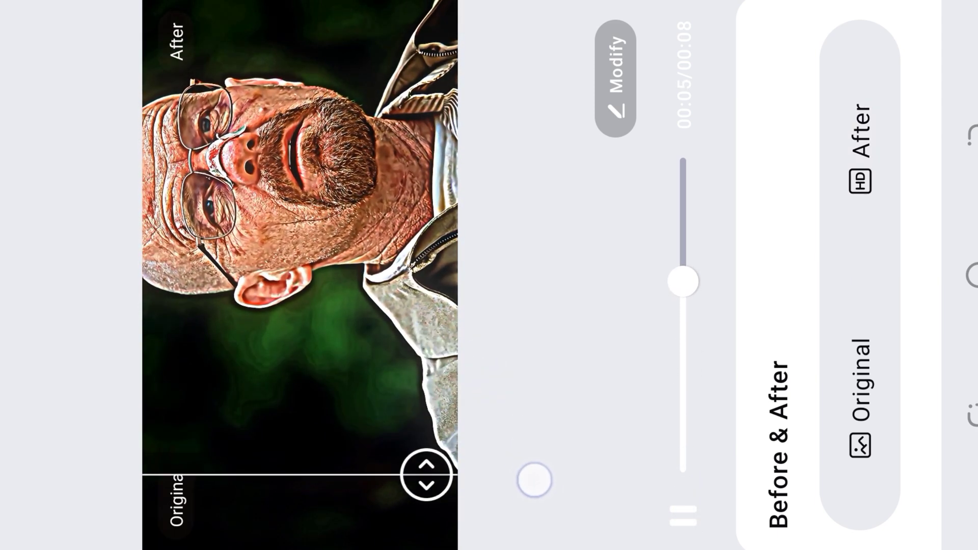
drag(534, 480, 566, 508)
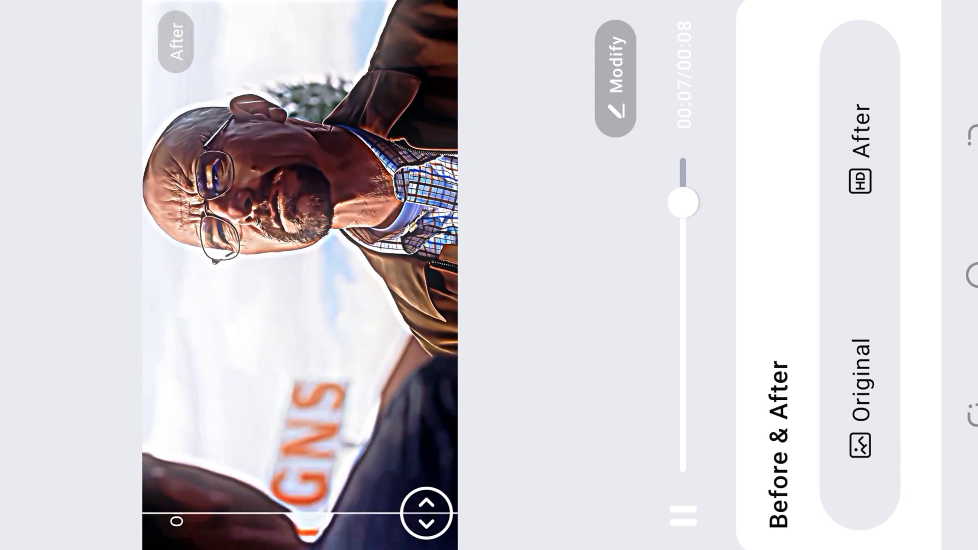